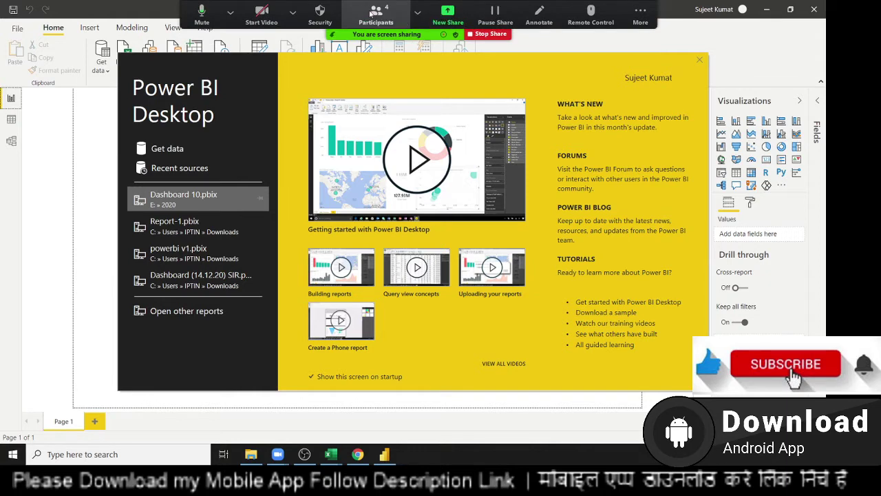
- Mute a meeting participant, then dismiss the Power BI start screen to show the blank report canvas
{"action": "left_click", "coordinate": [372, 13]}
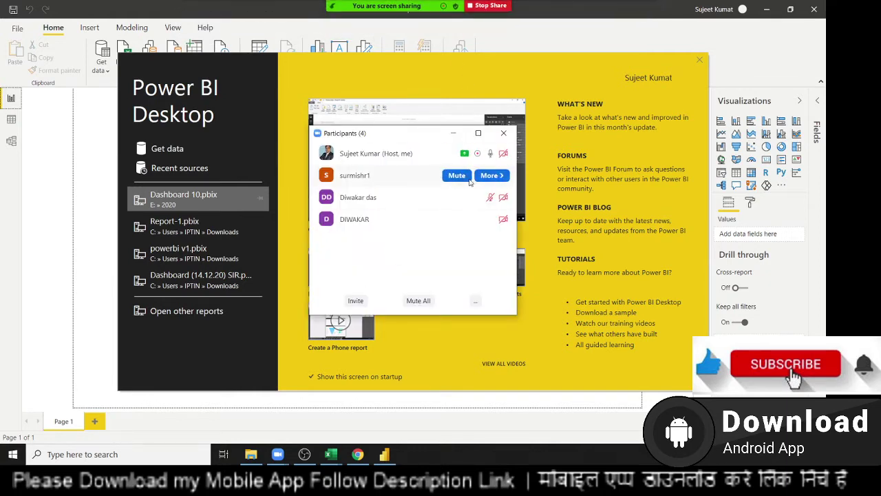
{"action": "left_click", "coordinate": [452, 178]}
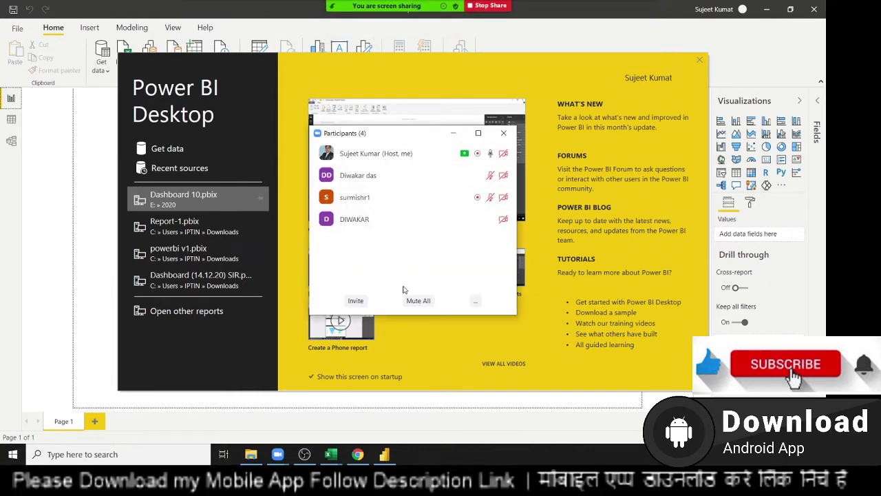
{"action": "left_click", "coordinate": [507, 133]}
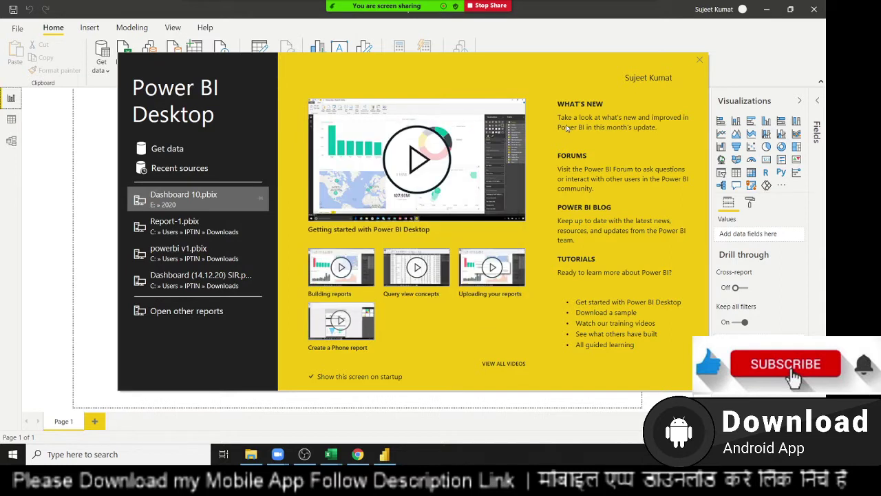
{"action": "left_click", "coordinate": [155, 154]}
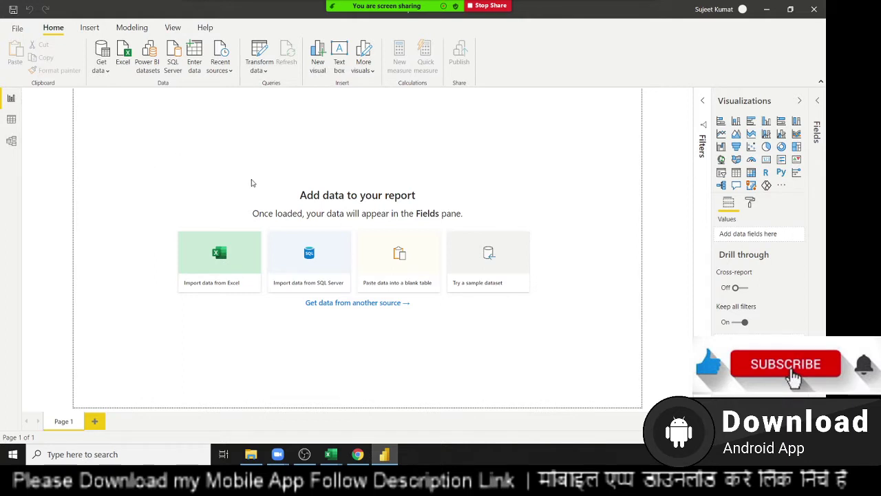
- Connect to the Excel workbook DATA.xlsx through Get data so the Navigator lists Sheet1
{"action": "left_click", "coordinate": [222, 255]}
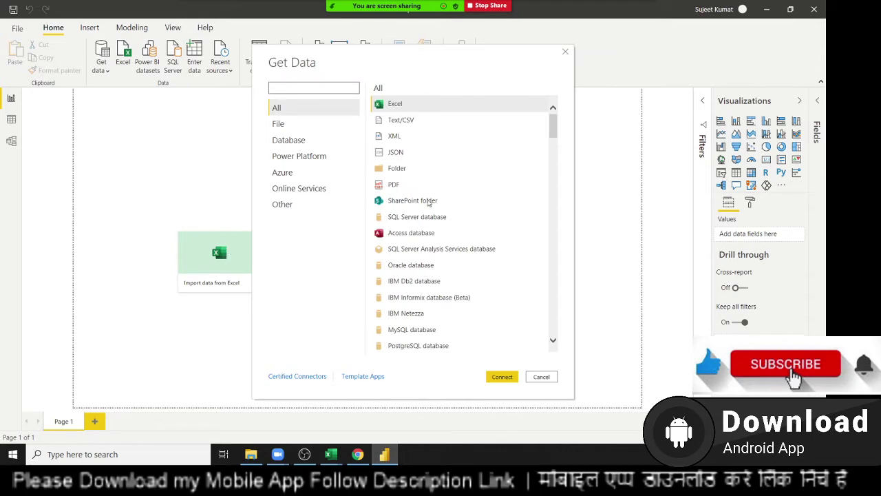
{"action": "mouse_move", "coordinate": [555, 129]}
{"action": "left_mouse_down"}
{"action": "mouse_move", "coordinate": [565, 339]}
{"action": "mouse_move", "coordinate": [558, 103]}
{"action": "left_mouse_up"}
{"action": "left_click", "coordinate": [503, 376]}
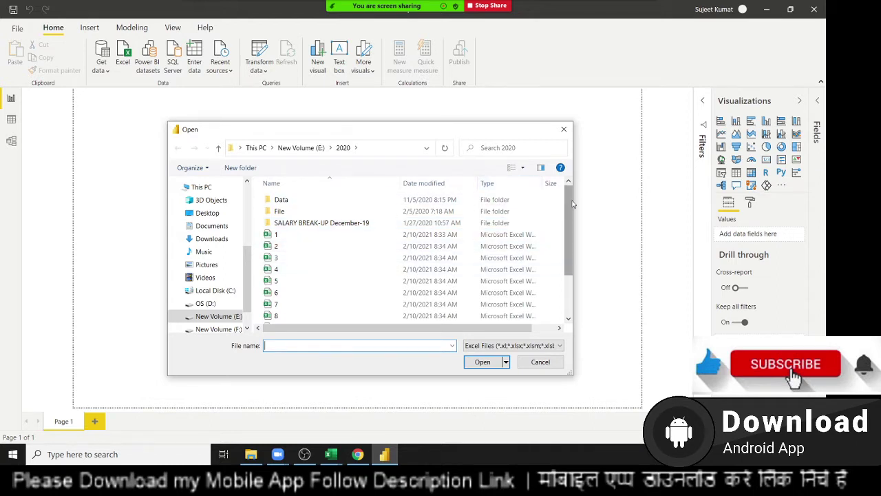
{"action": "left_click_drag", "start_coordinate": [570, 209], "coordinate": [569, 247]}
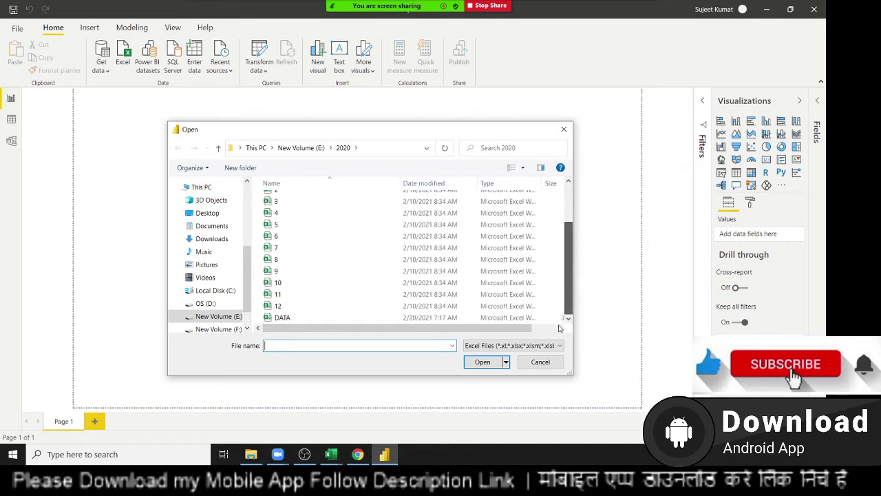
{"action": "left_click", "coordinate": [397, 318]}
{"action": "left_click", "coordinate": [481, 363]}
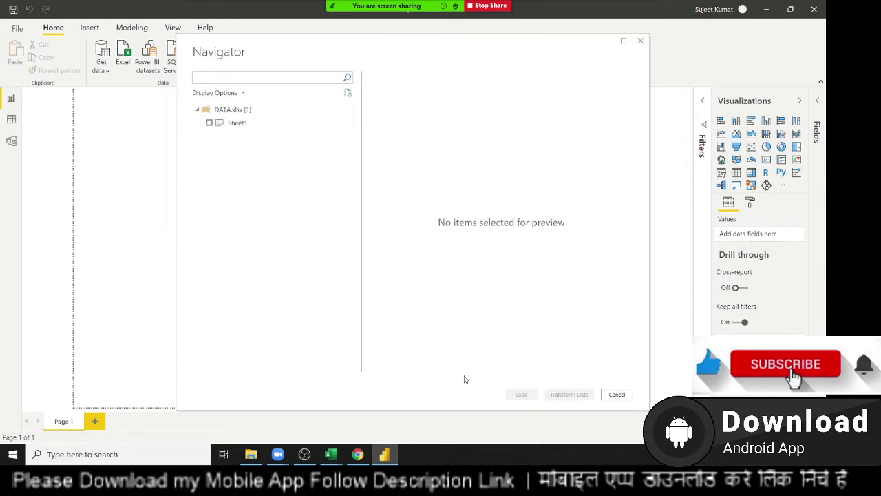
- Preview Sheet1 in the Navigator, tick it and load it into the model
{"action": "left_click", "coordinate": [238, 124]}
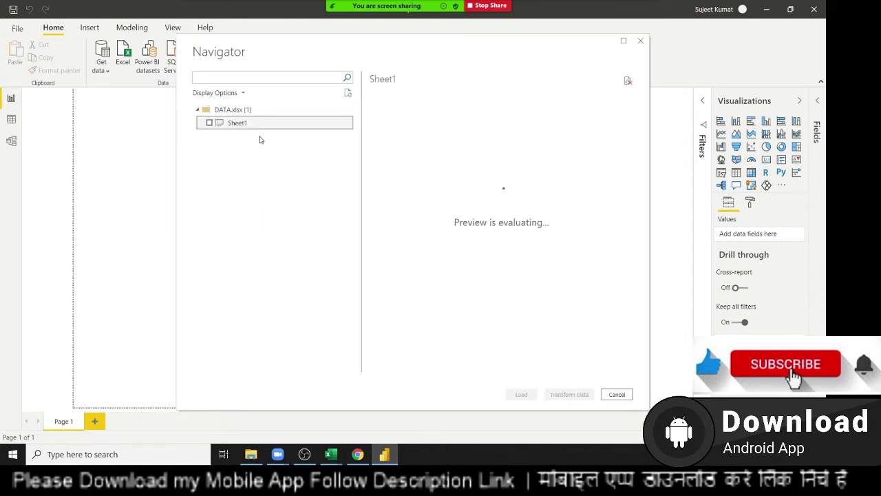
{"action": "left_click", "coordinate": [209, 123]}
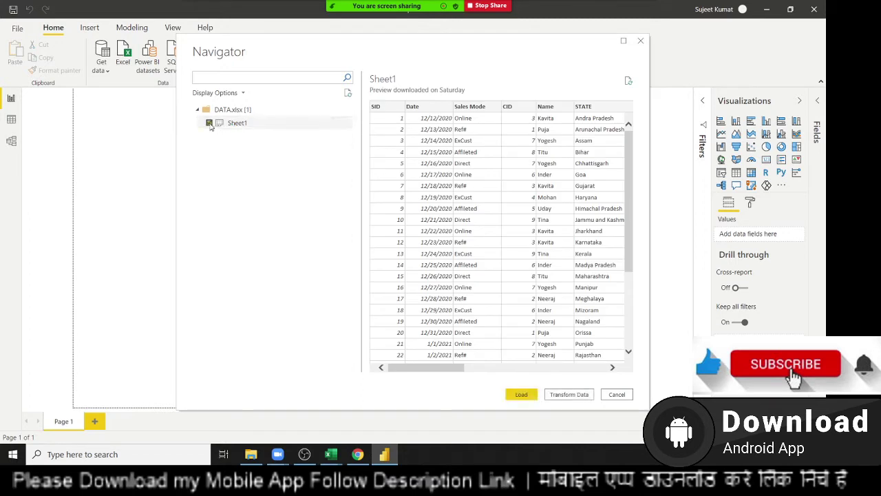
{"action": "left_click", "coordinate": [529, 398]}
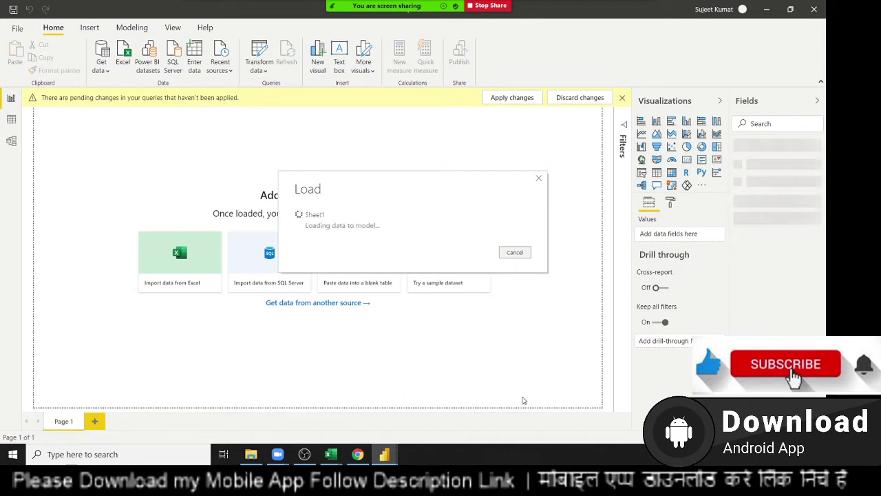
- Allow a meeting participant to record from the participants list
{"action": "mouse_move", "coordinate": [432, 4]}
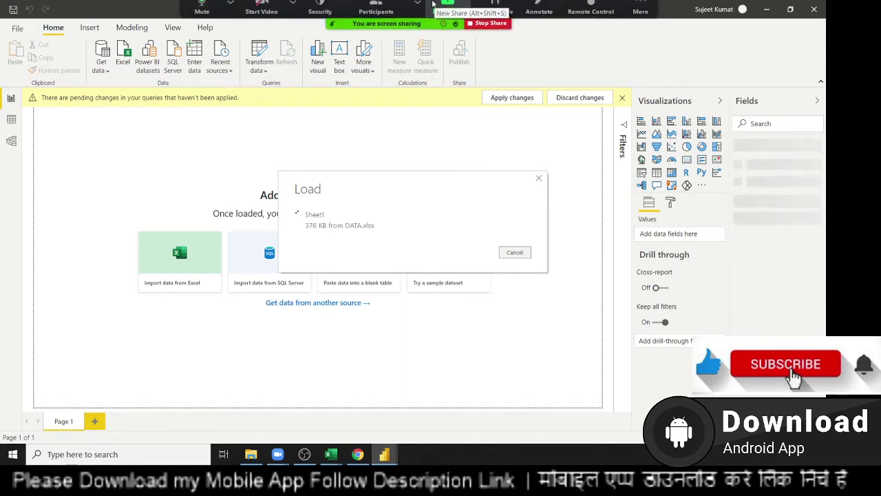
{"action": "left_click", "coordinate": [376, 7]}
{"action": "left_click", "coordinate": [490, 219]}
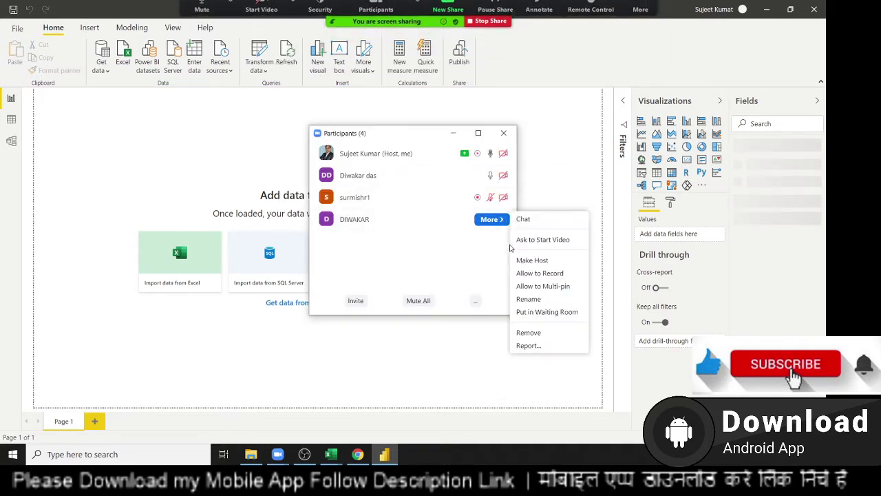
{"action": "left_click", "coordinate": [528, 273]}
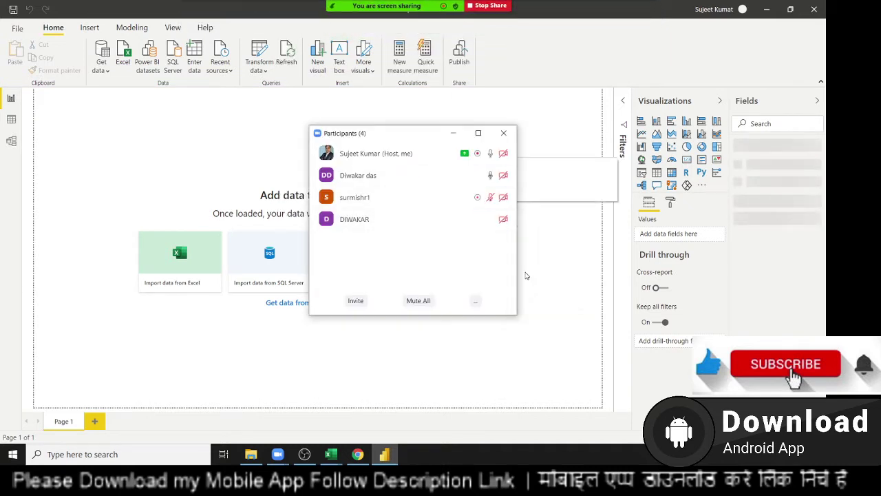
{"action": "left_click", "coordinate": [513, 134]}
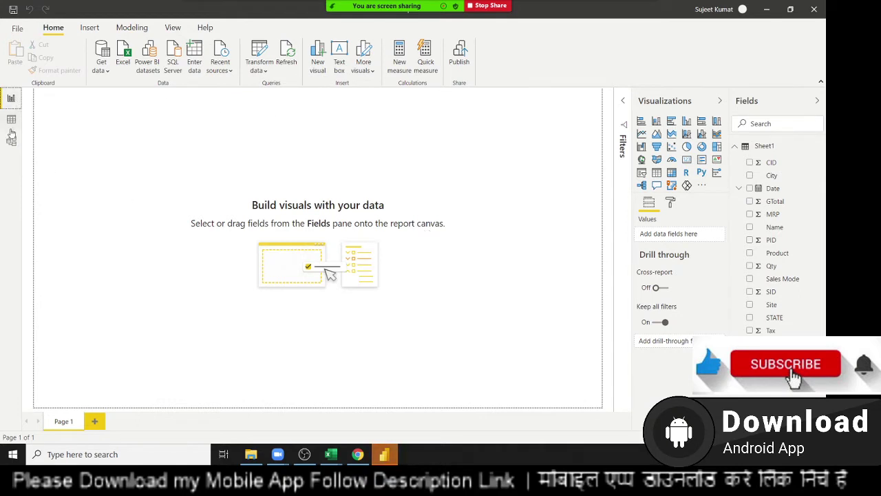
- Switch to Data view to show Sheet1's rows and select the Qty and Total Calls columns
{"action": "left_click", "coordinate": [11, 130]}
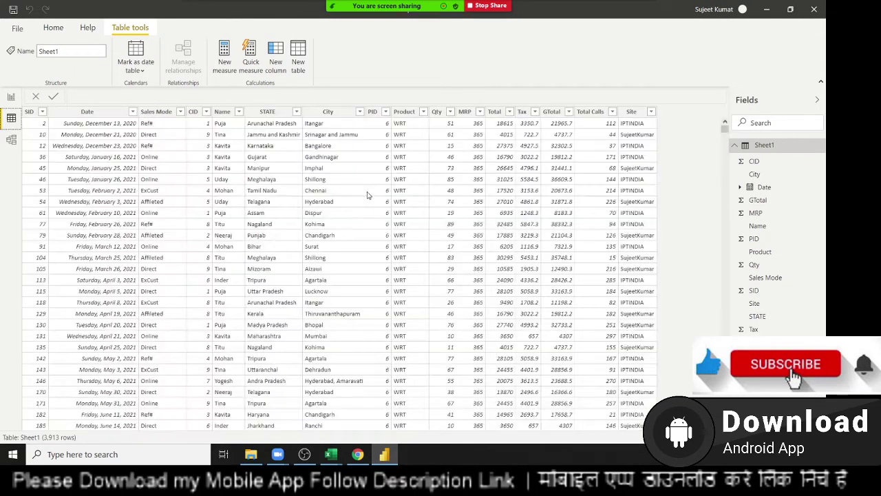
{"action": "left_click", "coordinate": [438, 113]}
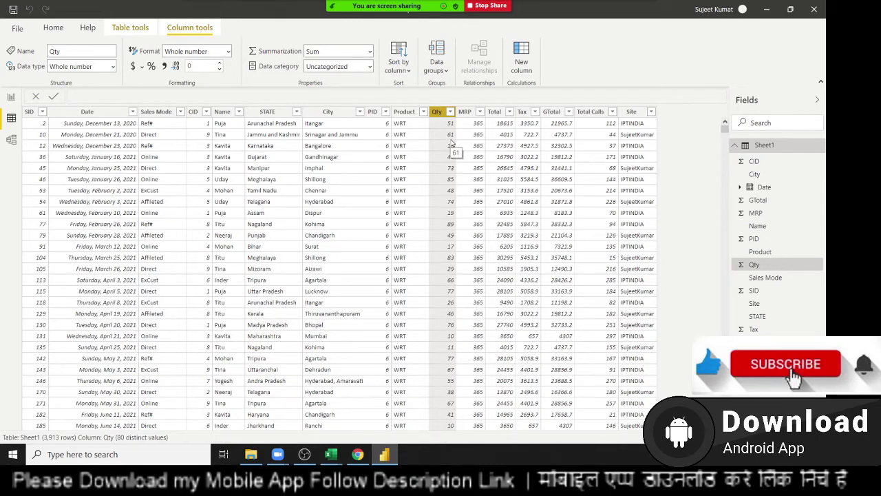
{"action": "left_click", "coordinate": [590, 111]}
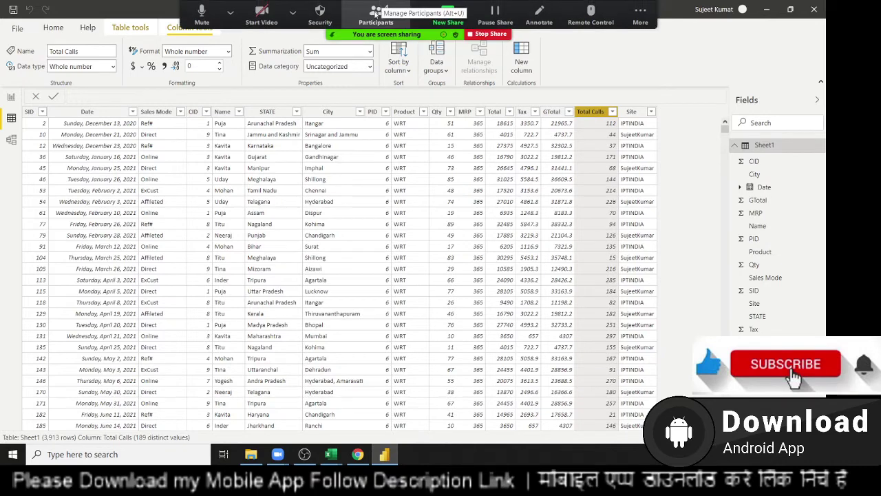
{"action": "left_click", "coordinate": [640, 14]}
{"action": "left_click", "coordinate": [597, 95]}
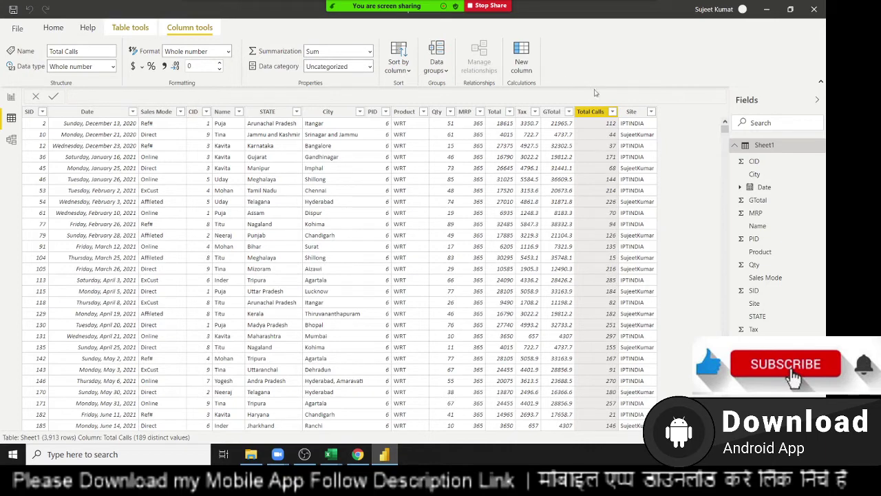
- Create a new column GET starting IF(Sheet1[Total Calls]<=40,"C", with a nested IF
{"action": "left_click", "coordinate": [526, 65]}
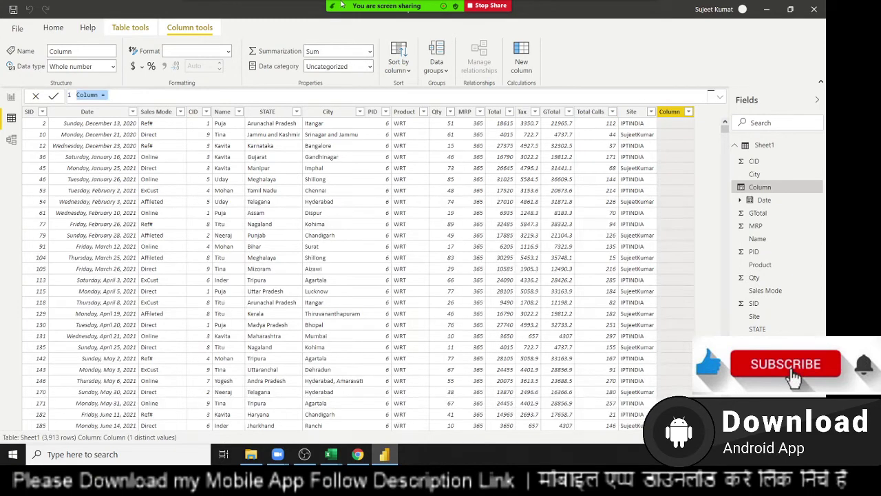
{"action": "double_click", "coordinate": [91, 95]}
{"action": "type", "text": "GET = "}
{"action": "type", "text": "if"}
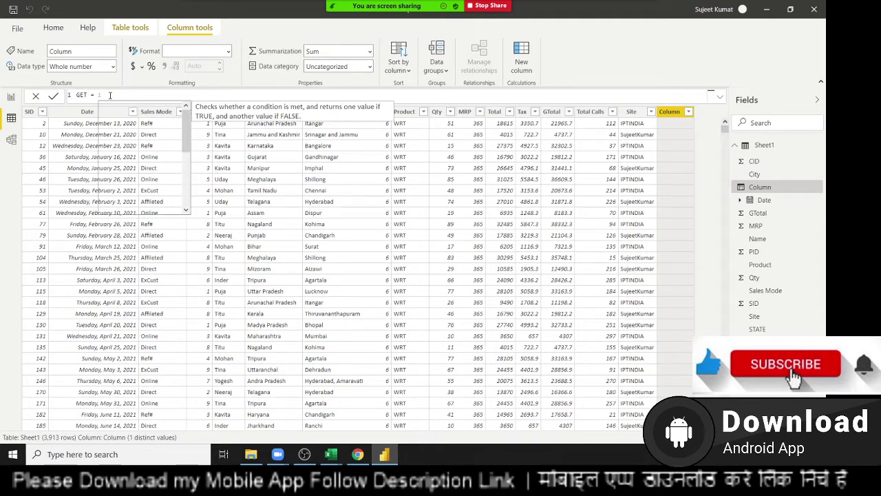
{"action": "key", "text": "Tab"}
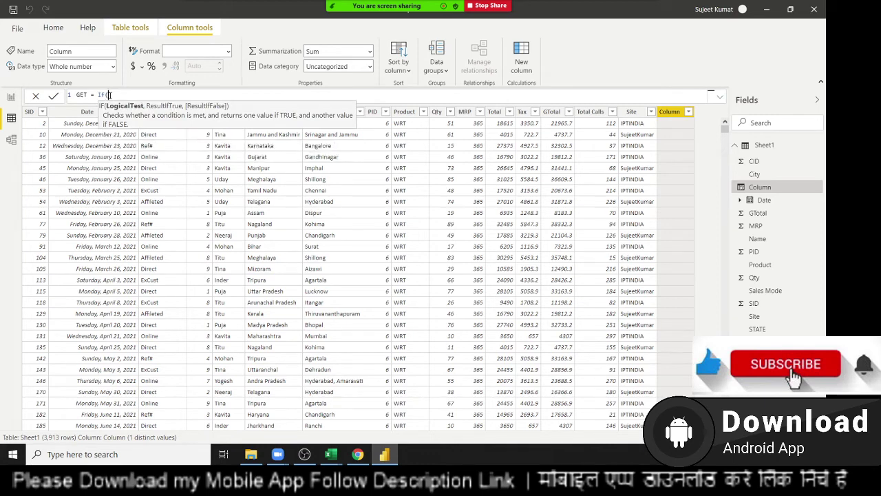
{"action": "type", "text": "t"}
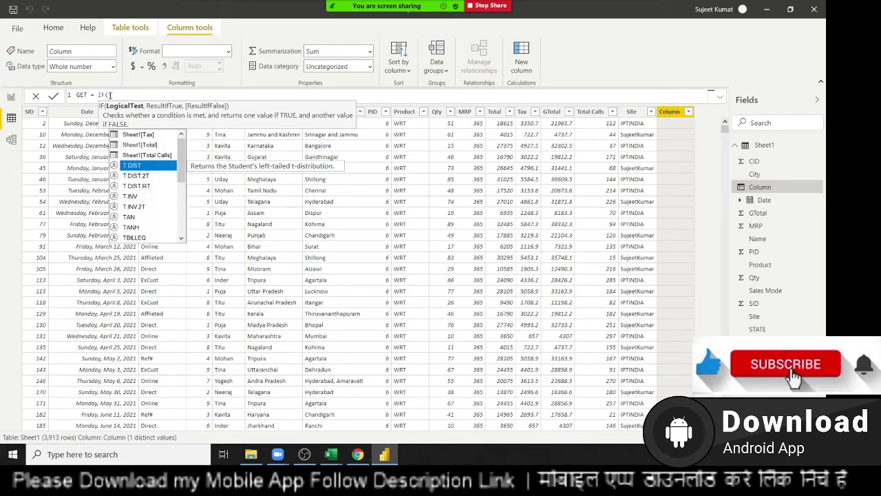
{"action": "type", "text": "ot"}
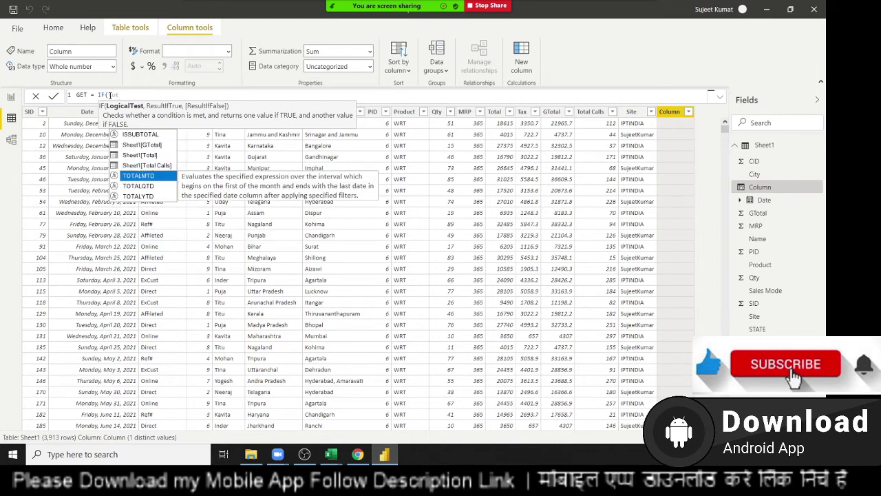
{"action": "key", "text": "Up"}
{"action": "key", "text": "Tab"}
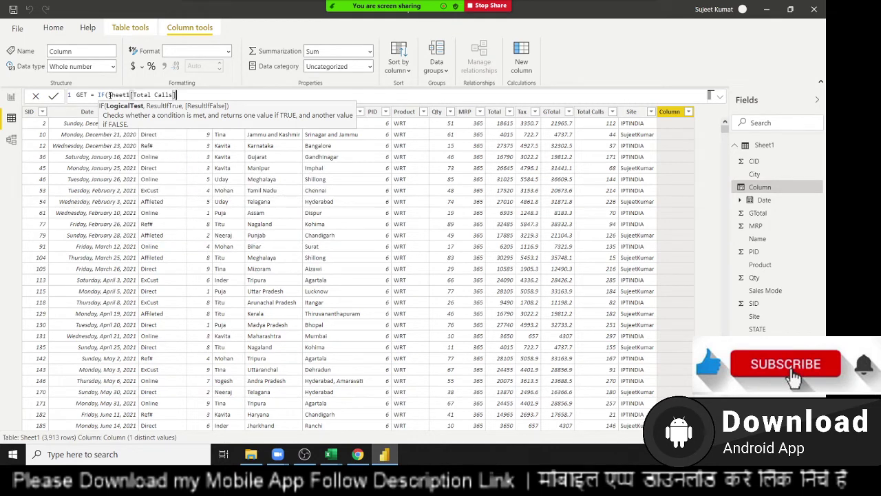
{"action": "type", "text": "<="}
{"action": "type", "text": "40,\""}
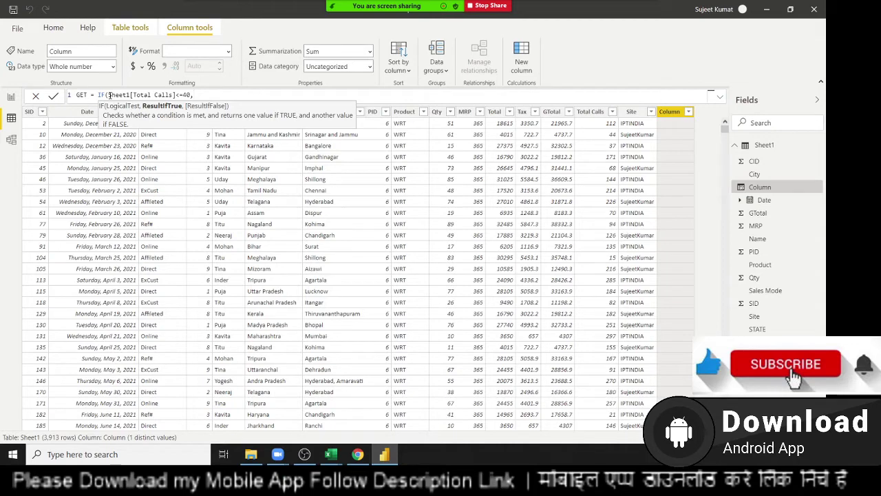
{"action": "type", "text": "C\""}
{"action": "type", "text": ",I"}
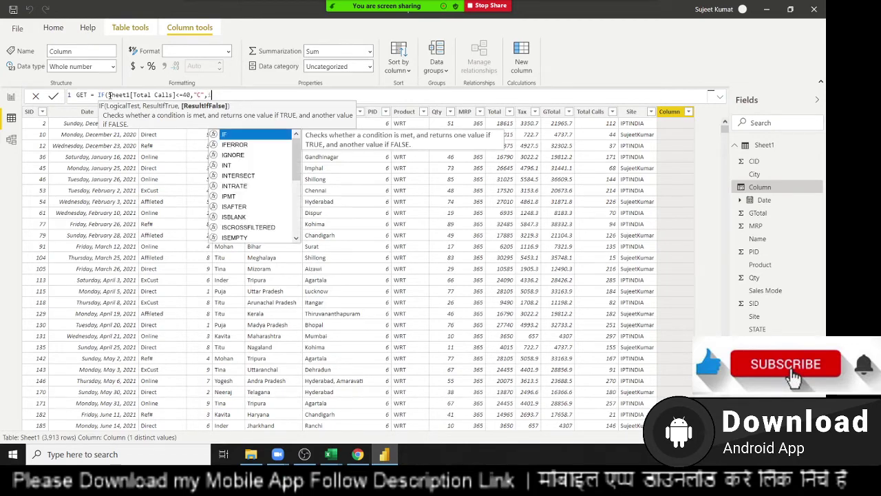
{"action": "type", "text": "F(to"}
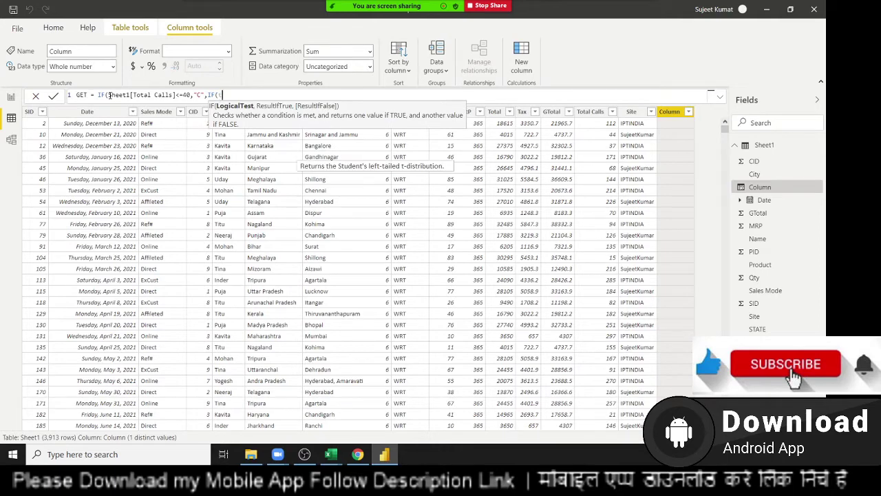
- Complete GET's nested IFs: "B" for Total Calls ≤80 and "A" above 80, and commit it
{"action": "key", "text": "Up"}
{"action": "key", "text": "Up"}
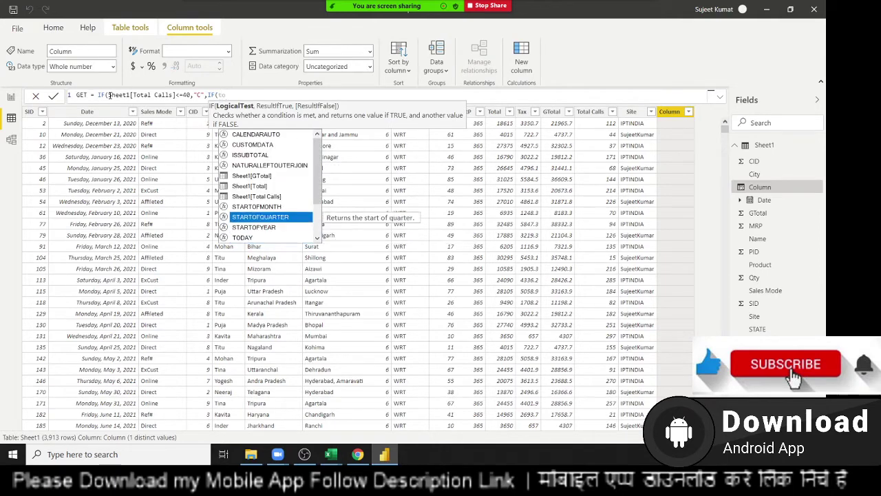
{"action": "key", "text": "Up"}
{"action": "key", "text": "Up"}
{"action": "key", "text": "Tab"}
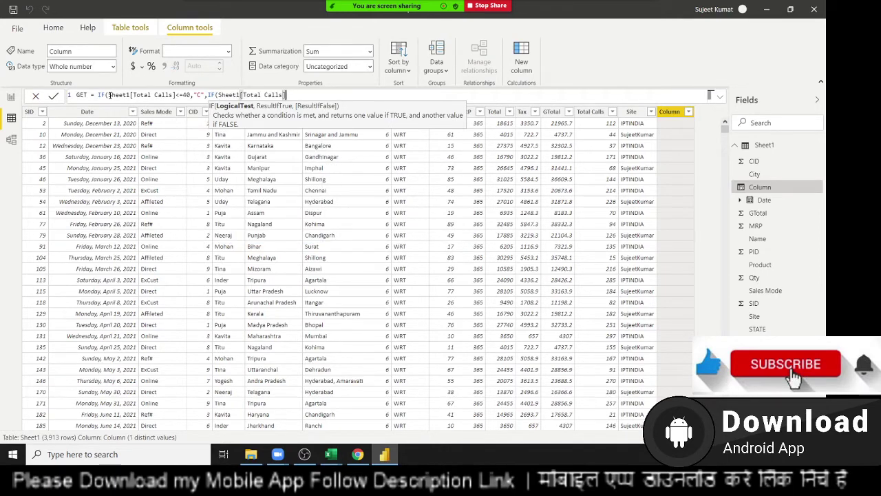
{"action": "type", "text": "<="}
{"action": "type", "text": "80"}
{"action": "type", "text": ",\"B\""}
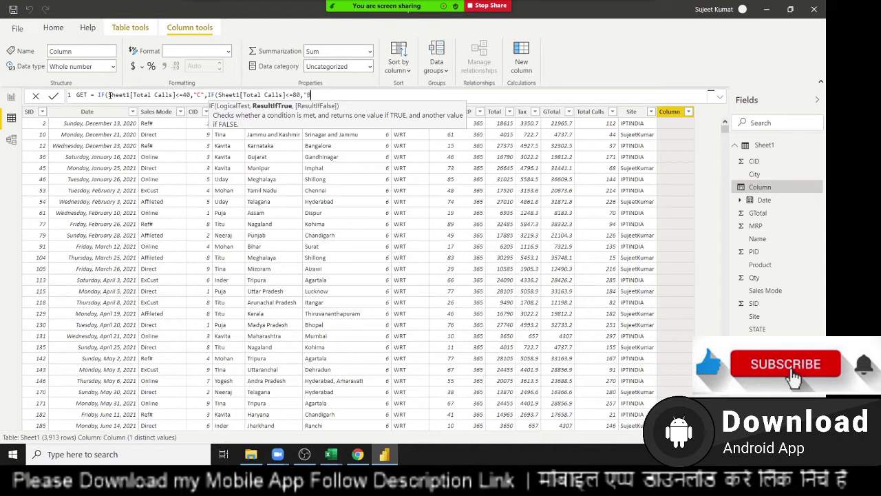
{"action": "type", "text": ","}
{"action": "type", "text": "if"}
{"action": "key", "text": "Tab"}
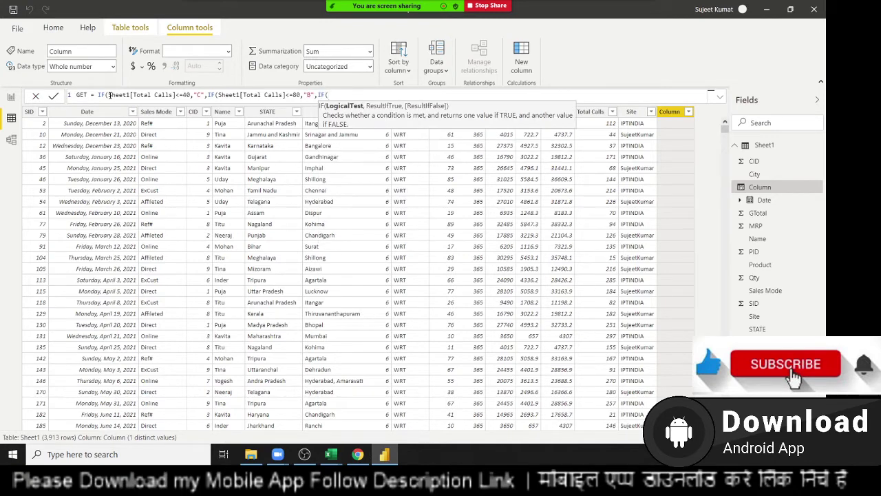
{"action": "type", "text": "to"}
{"action": "key", "text": "Up"}
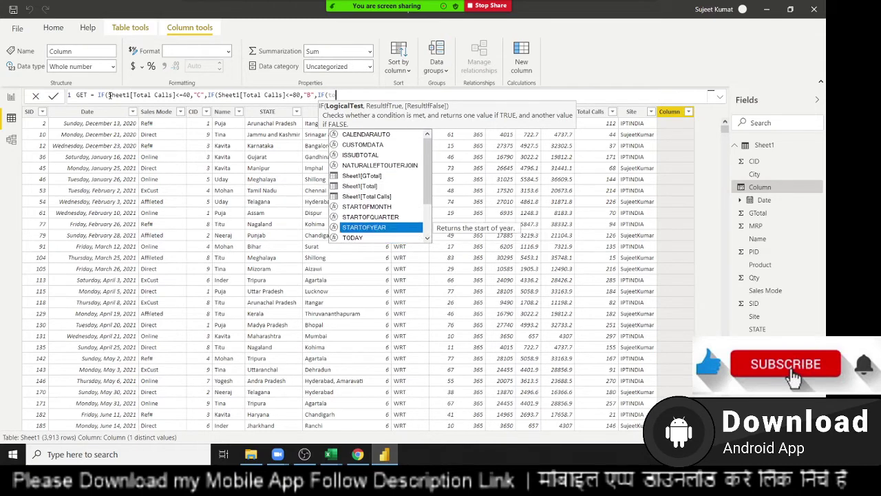
{"action": "key", "text": "Up"}
{"action": "key", "text": "Up"}
{"action": "key", "text": "Up"}
{"action": "key", "text": "Tab"}
{"action": "type", "text": ">"}
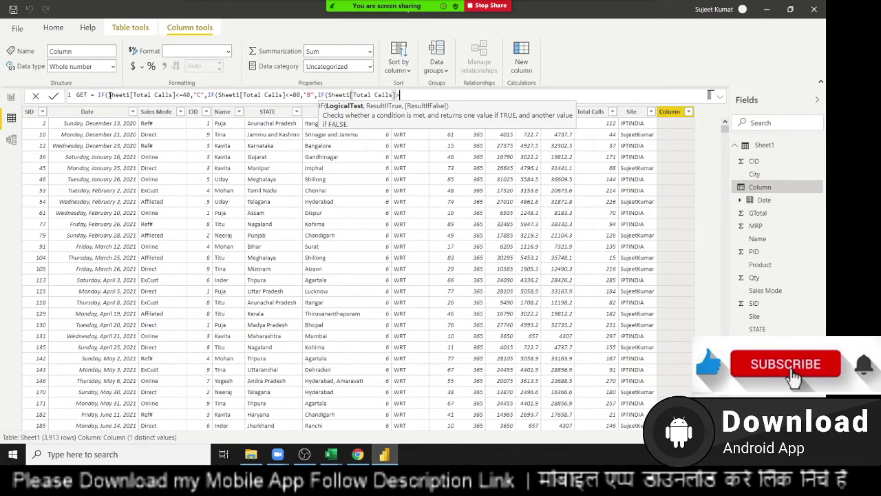
{"action": "type", "text": "80"}
{"action": "type", "text": ",\"A"}
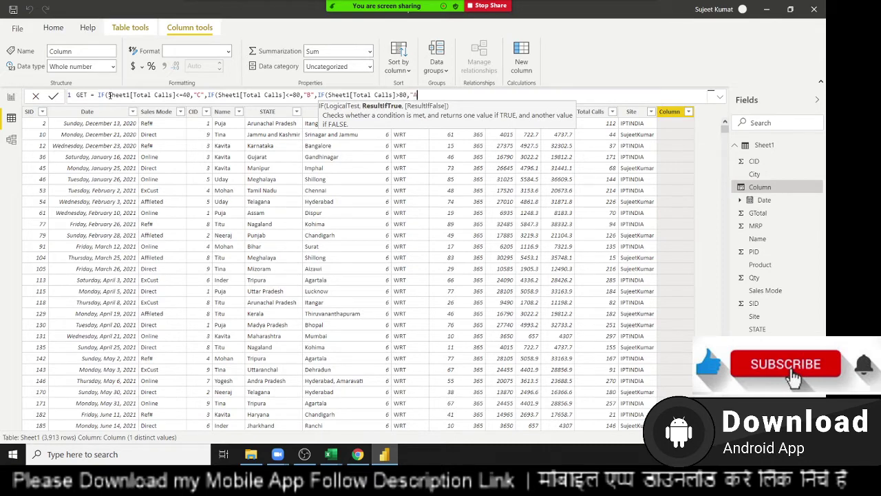
{"action": "type", "text": "\")"}
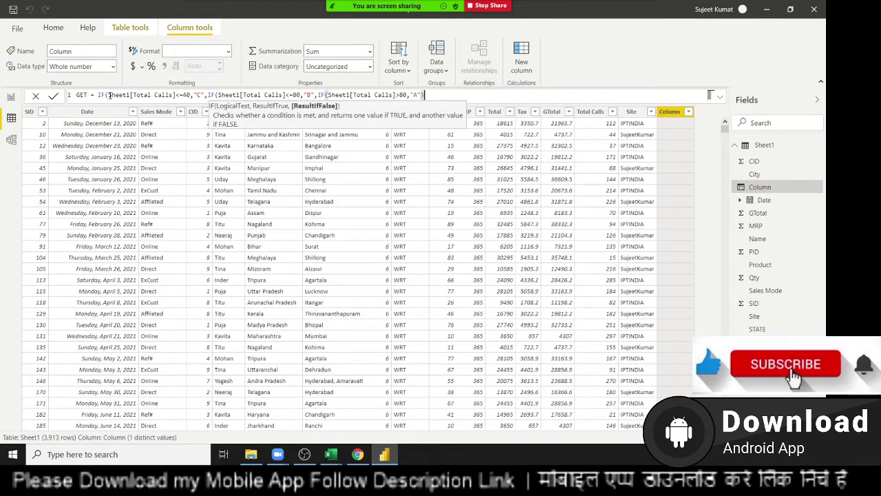
{"action": "type", "text": "))"}
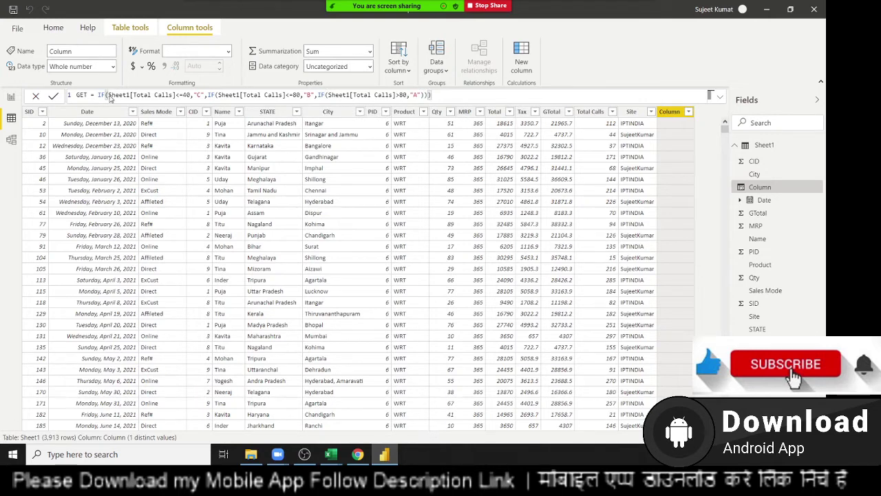
{"action": "key", "text": "Return"}
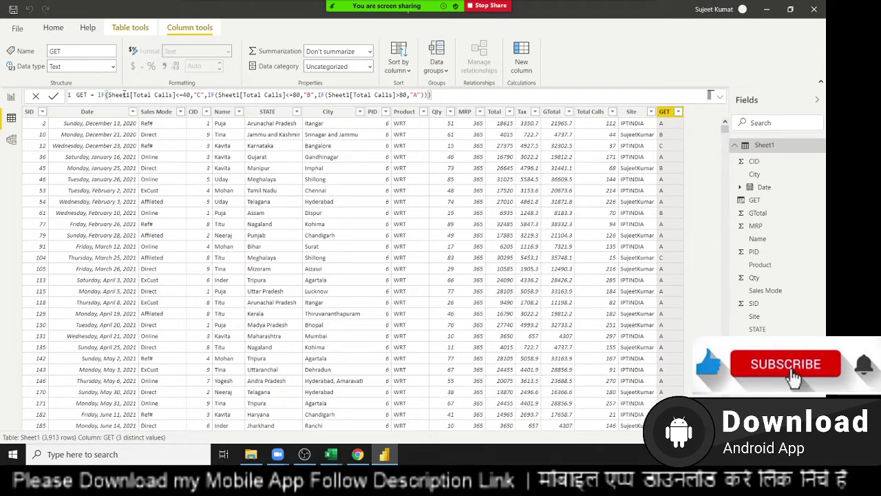
- Highlight each Total Calls condition in the GET formula, then select the Product and Qty columns
{"action": "left_click_drag", "start_coordinate": [123, 95], "coordinate": [179, 95]}
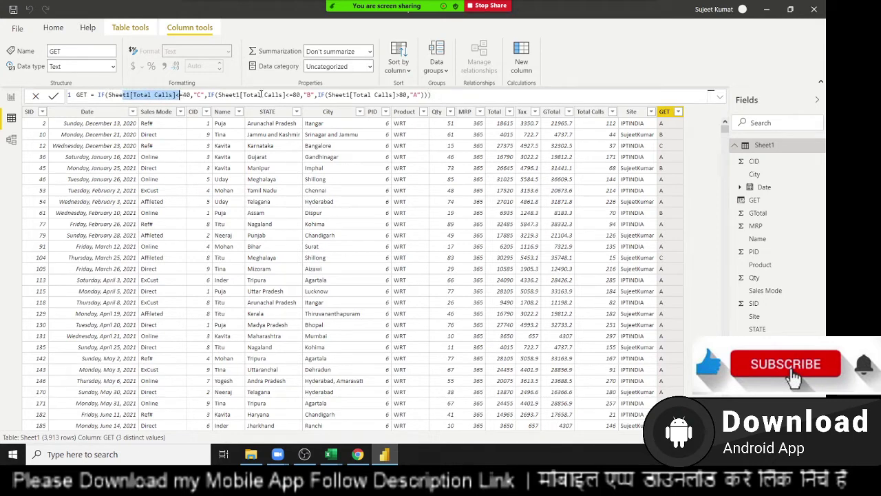
{"action": "left_click_drag", "start_coordinate": [262, 95], "coordinate": [293, 95]}
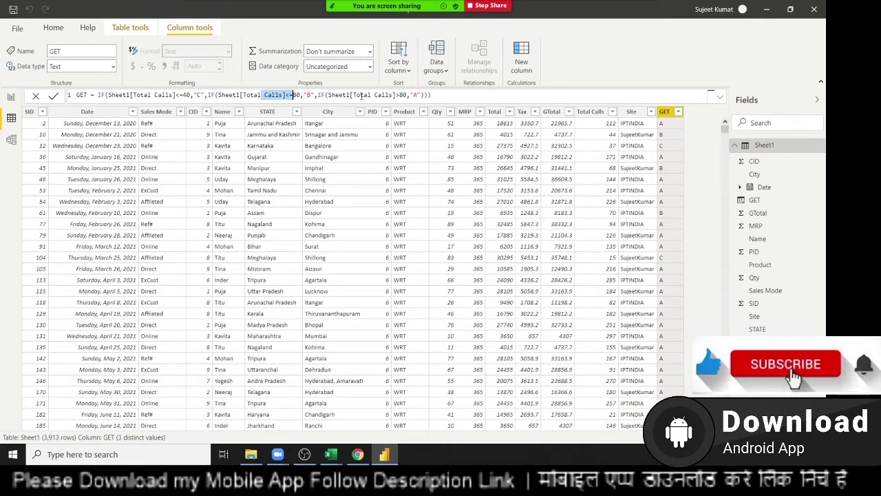
{"action": "left_click_drag", "start_coordinate": [359, 95], "coordinate": [400, 95]}
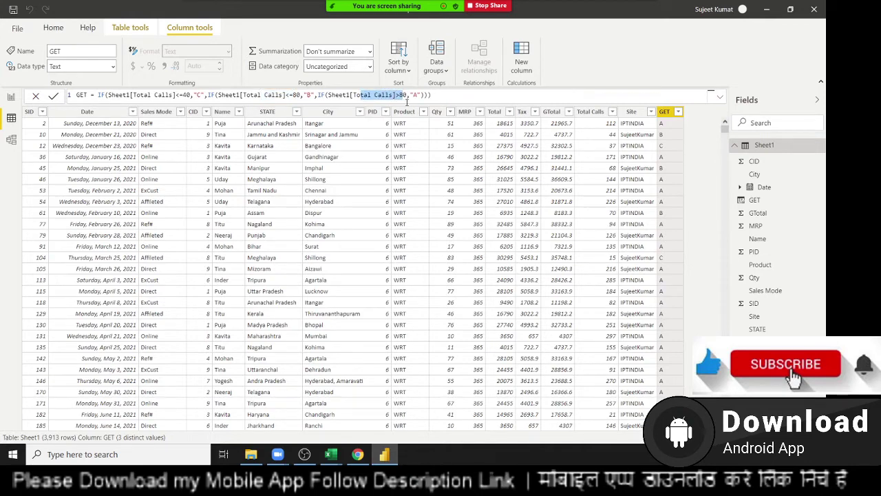
{"action": "left_click", "coordinate": [426, 179]}
{"action": "left_click", "coordinate": [453, 128]}
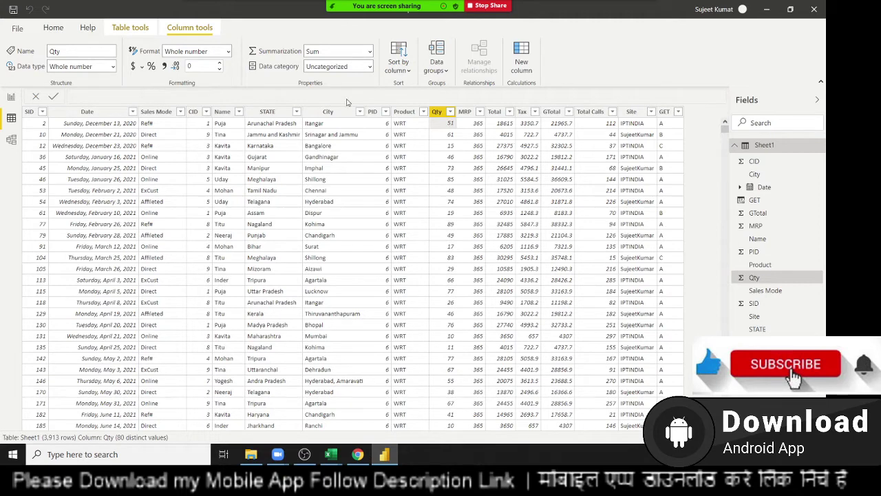
- Start a new calculated column named INC with an IF formula
{"action": "left_click", "coordinate": [518, 70]}
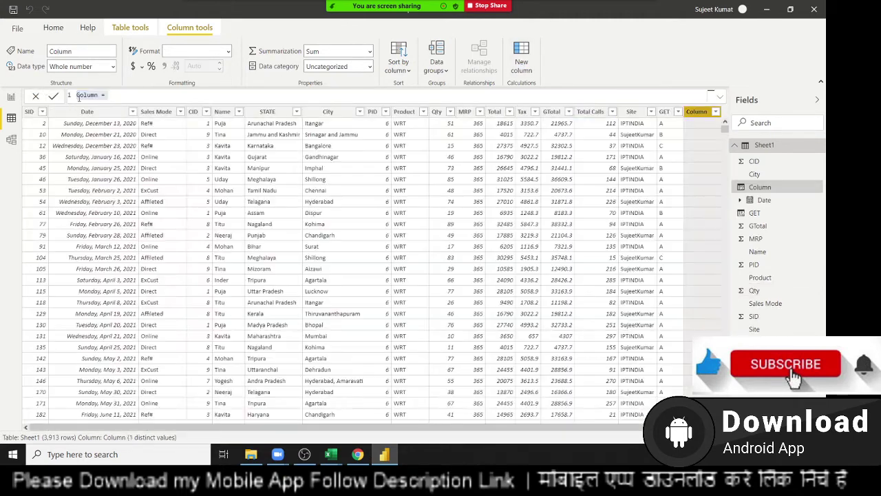
{"action": "left_click", "coordinate": [78, 97]}
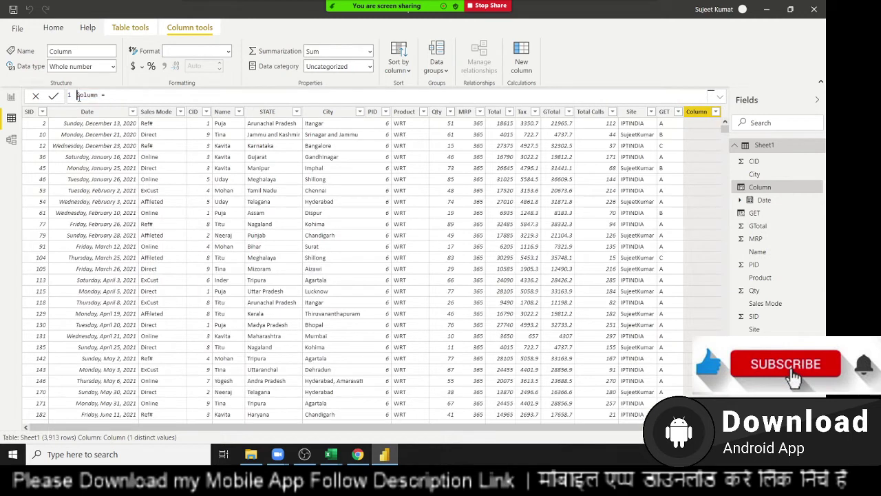
{"action": "double_click", "coordinate": [84, 96]}
{"action": "type", "text": "IMF ="}
{"action": "type", "text": "IF"}
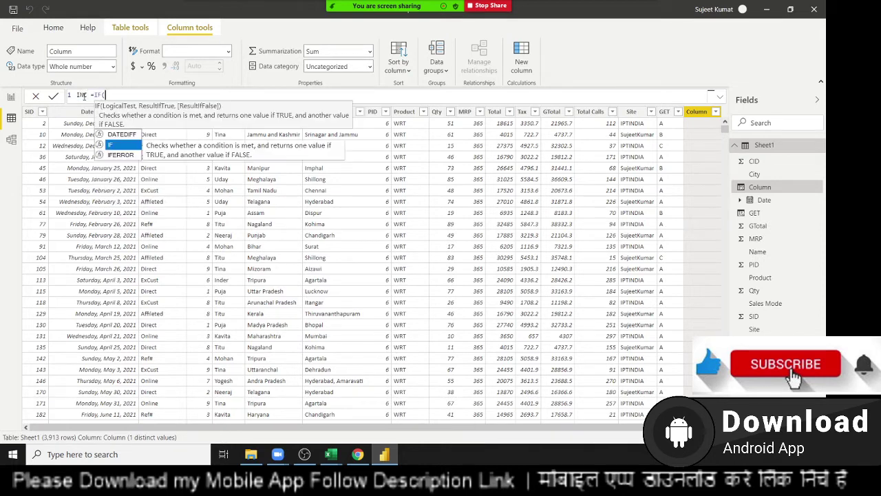
{"action": "type", "text": "("}
{"action": "key", "text": "BackSpace"}
{"action": "type", "text": "("}
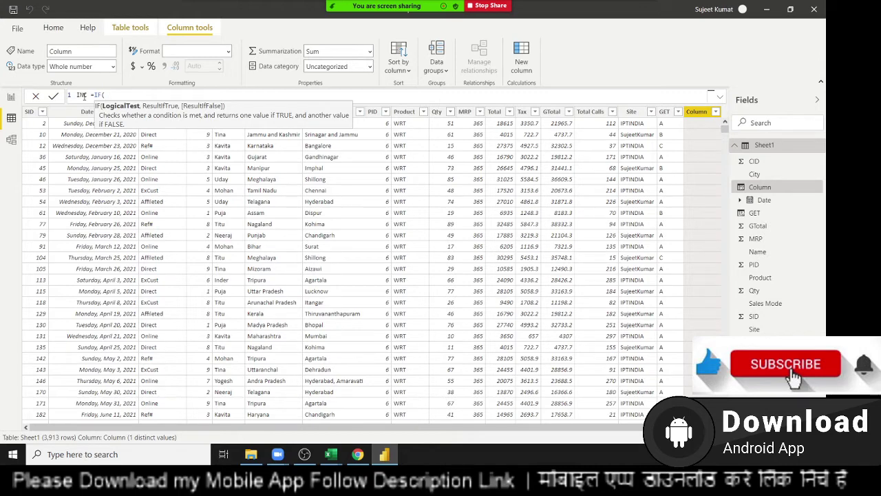
{"action": "type", "text": "w"}
{"action": "key", "text": "BackSpace"}
- Enter INC conditions: 500 when Sheet1[Qty] ≤40, 1000 when ≤60, then begin another IF
{"action": "type", "text": "q"}
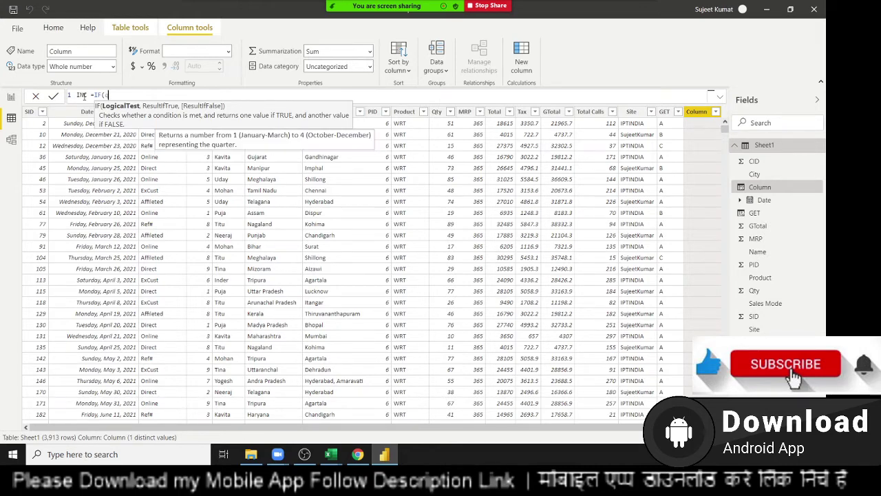
{"action": "type", "text": "ty"}
{"action": "key", "text": "Tab"}
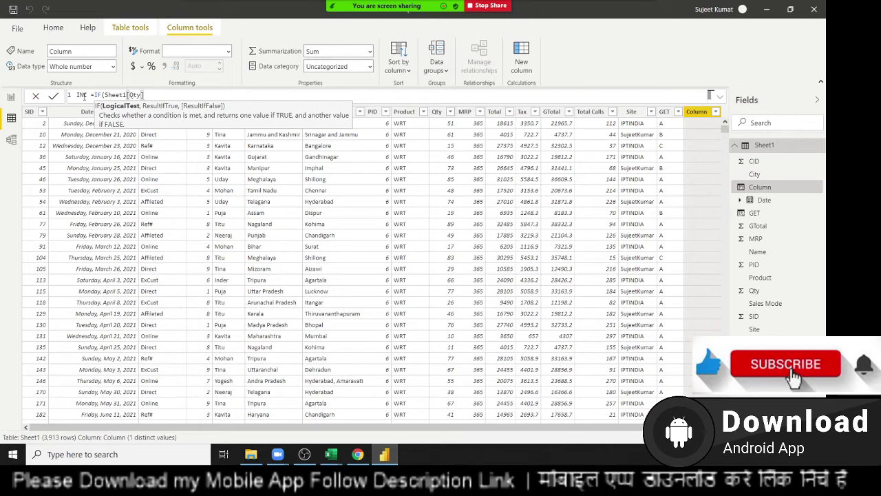
{"action": "type", "text": "<=40"}
{"action": "type", "text": ",500"}
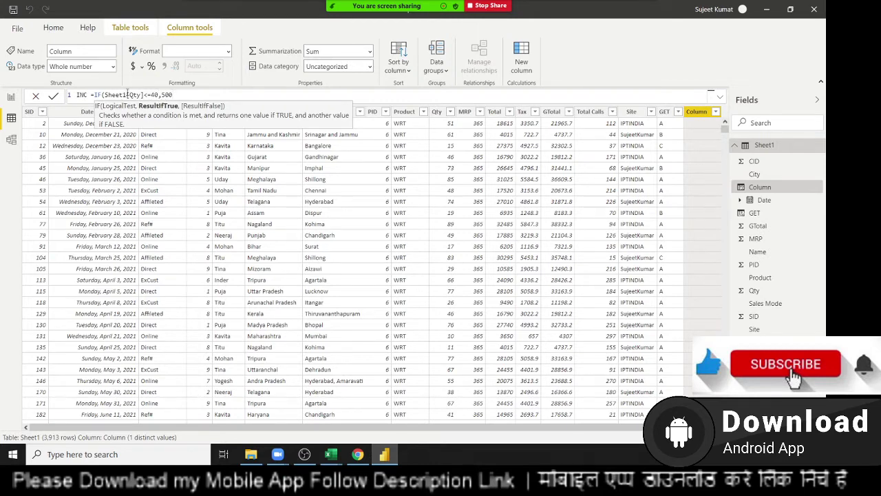
{"action": "type", "text": ",IF("}
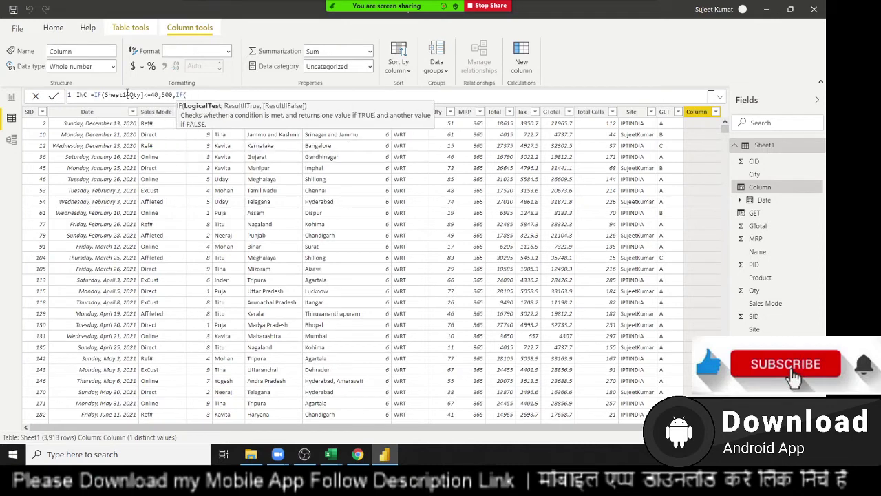
{"action": "type", "text": "Sheet1[Qty]"}
{"action": "type", "text": "<="}
{"action": "type", "text": "60,m"}
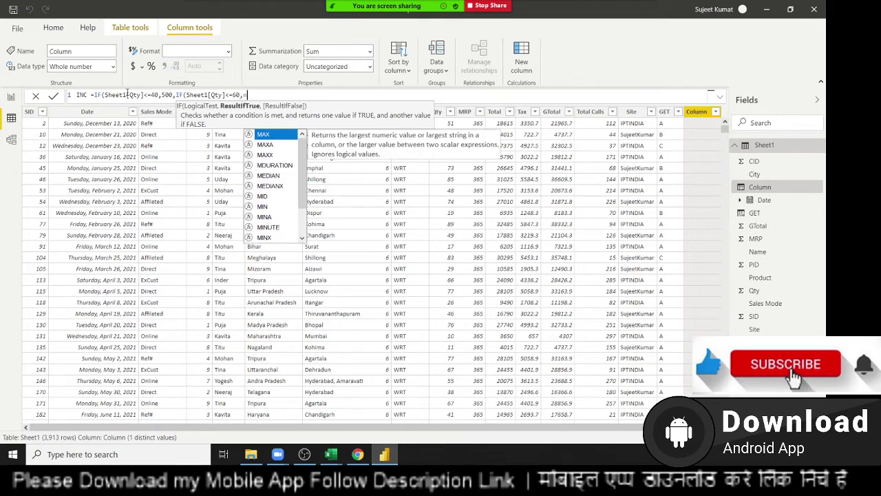
{"action": "type", "text": "1000"}
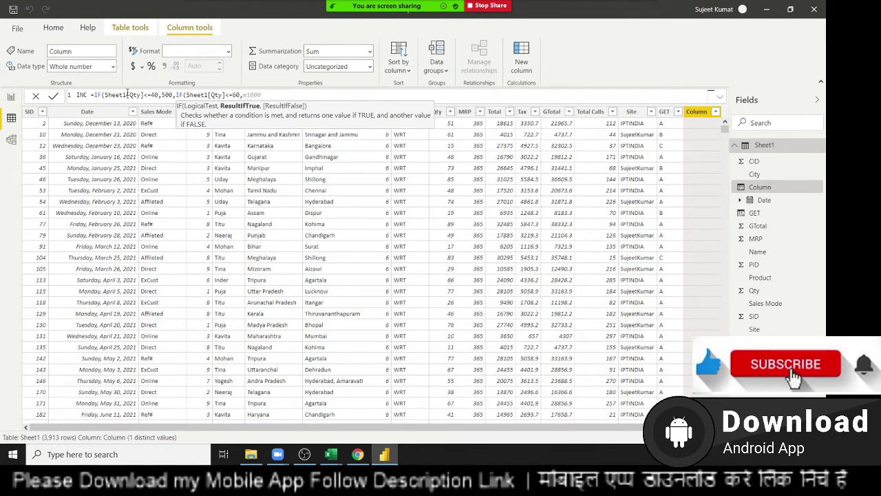
{"action": "key", "text": "BackSpace"}
{"action": "key", "text": "BackSpace"}
{"action": "key", "text": "BackSpace"}
{"action": "key", "text": "BackSpace"}
{"action": "type", "text": "1000"}
{"action": "type", "text": ",IF("}
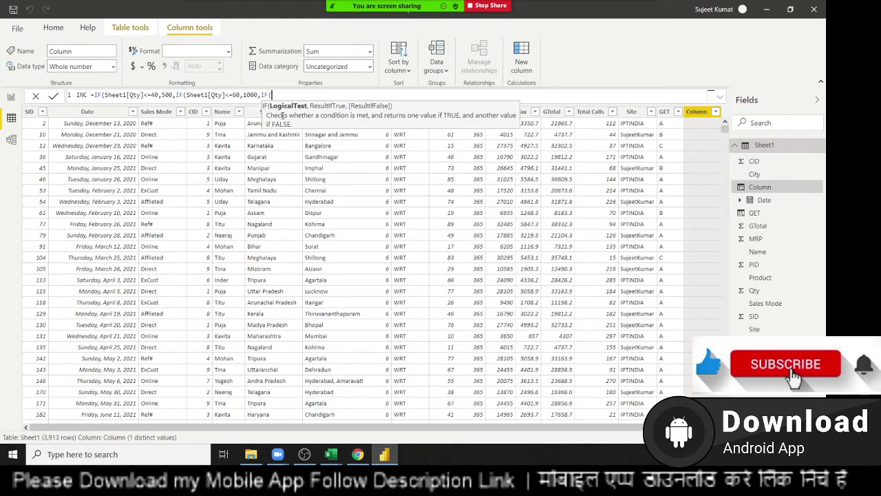
{"action": "type", "text": "Sheet1[Q"}
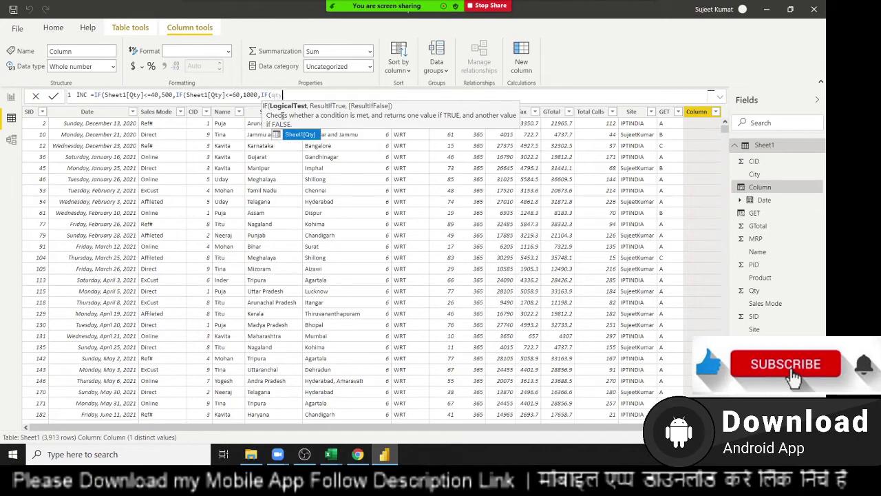
- Finish INC with 1500 for Qty ≤80, 2000 for ≤100, otherwise 50000, and commit
{"action": "key", "text": "Tab"}
{"action": "type", "text": "<="}
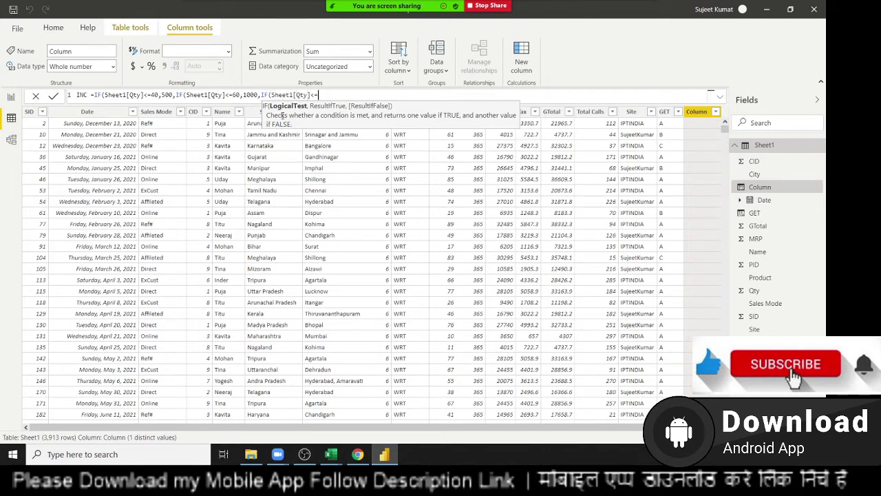
{"action": "type", "text": "80"}
{"action": "type", "text": ",1500"}
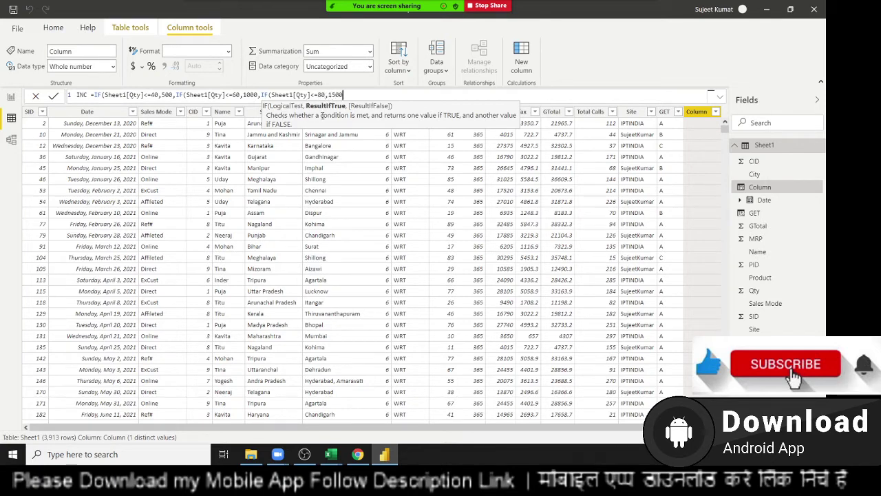
{"action": "type", "text": ",IF("}
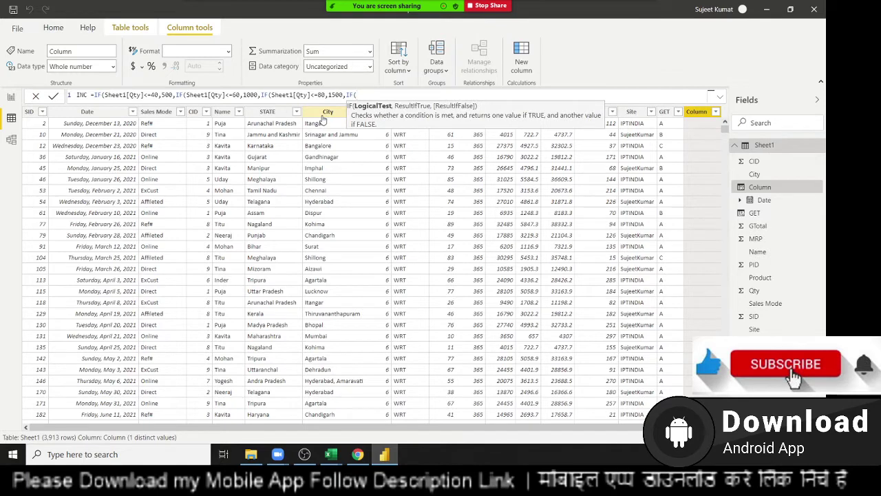
{"action": "type", "text": "Sheet1[Q"}
{"action": "key", "text": "Tab"}
{"action": "type", "text": "<="}
{"action": "type", "text": "100"}
{"action": "type", "text": ",20"}
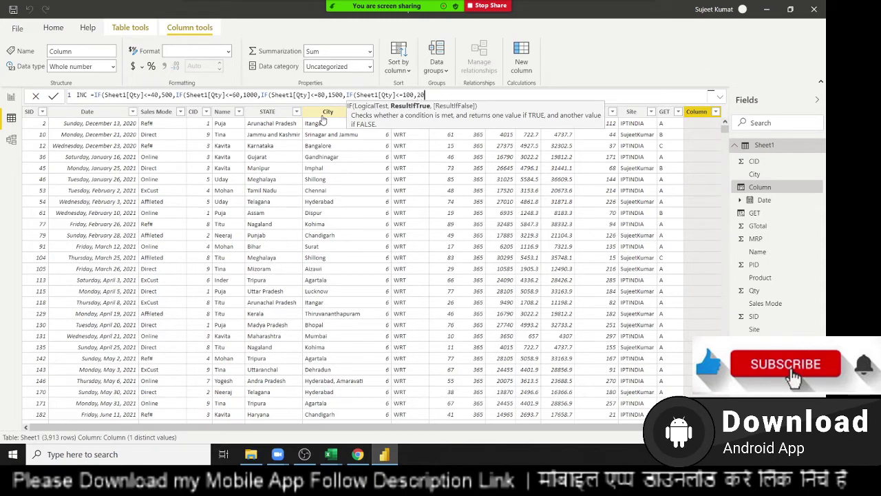
{"action": "type", "text": "00,20"}
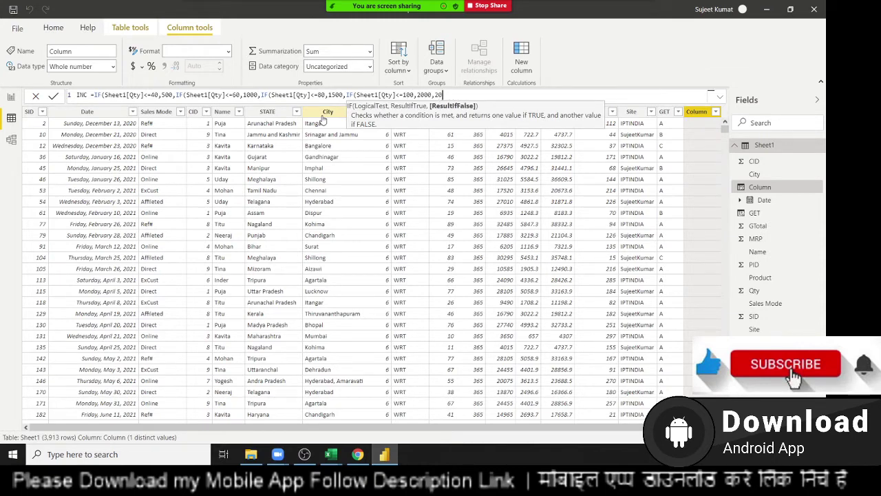
{"action": "type", "text": "00"}
{"action": "key", "text": "BackSpace"}
{"action": "key", "text": "BackSpace"}
{"action": "key", "text": "BackSpace"}
{"action": "key", "text": "BackSpace"}
{"action": "key", "text": "BackSpace"}
{"action": "type", "text": ",5"}
{"action": "type", "text": "000"}
{"action": "type", "text": "0"}
{"action": "key", "text": "Return"}
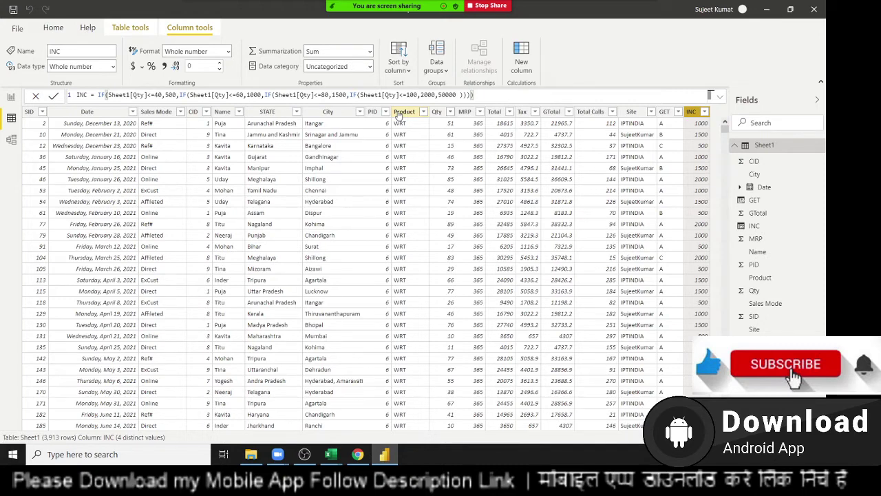
{"action": "left_click", "coordinate": [442, 130]}
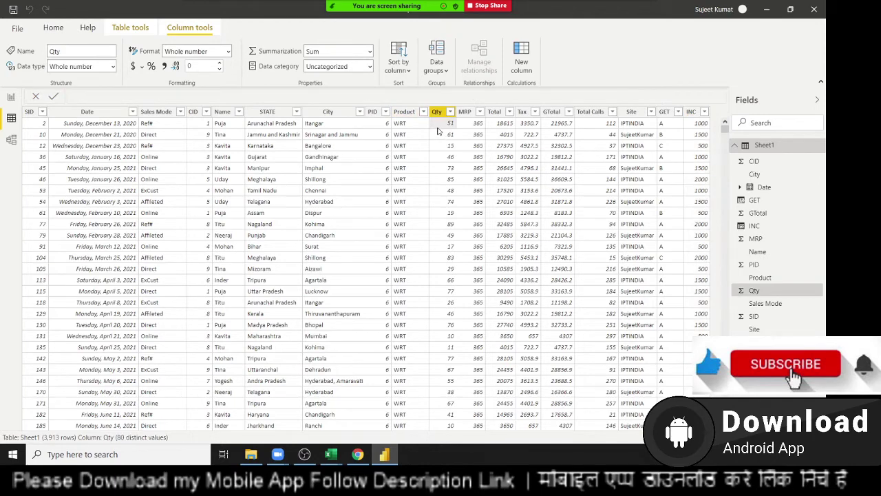
{"action": "left_click", "coordinate": [590, 118]}
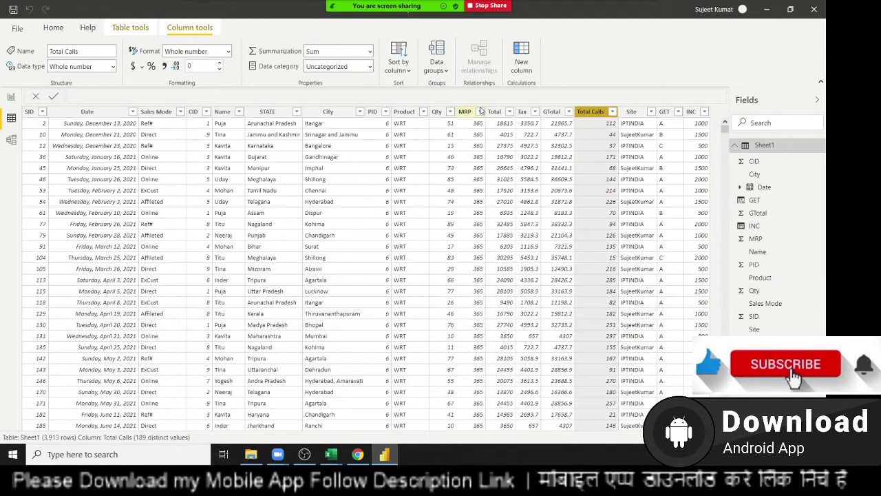
{"action": "left_click", "coordinate": [438, 118]}
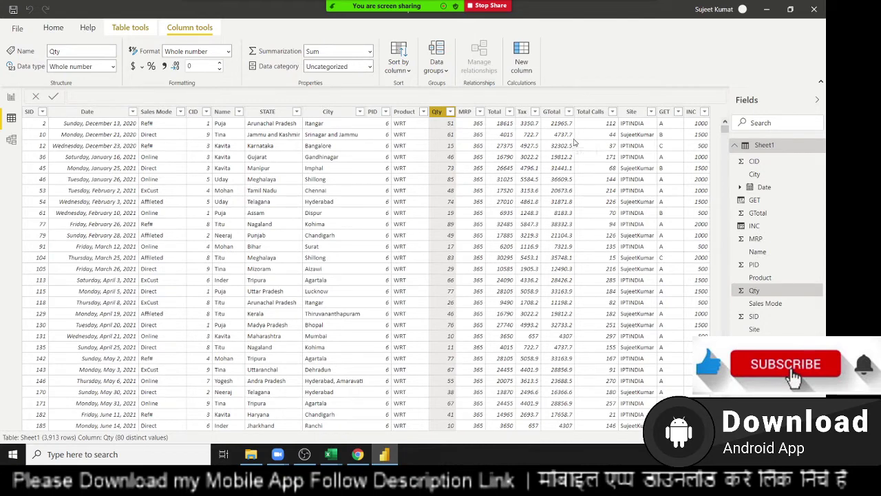
- Add a new column QPS defined as Sheet1[Total Calls]/Sheet1[Qty]
{"action": "left_click", "coordinate": [522, 71]}
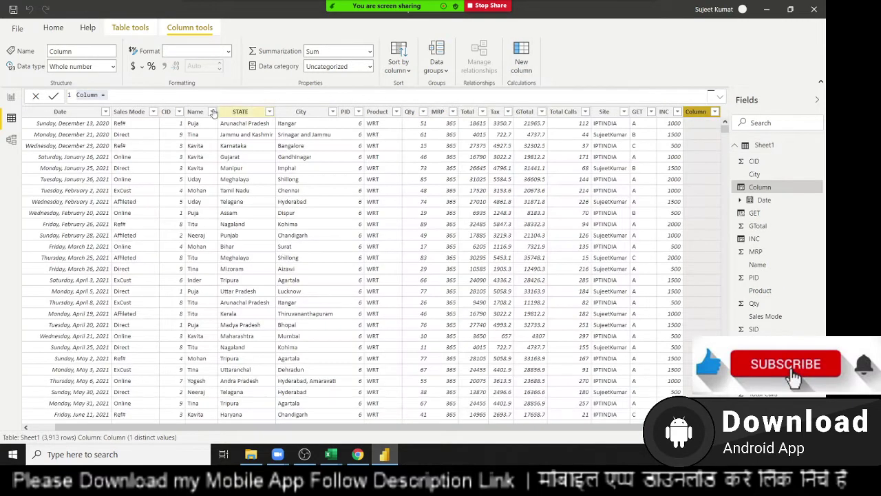
{"action": "double_click", "coordinate": [89, 95]}
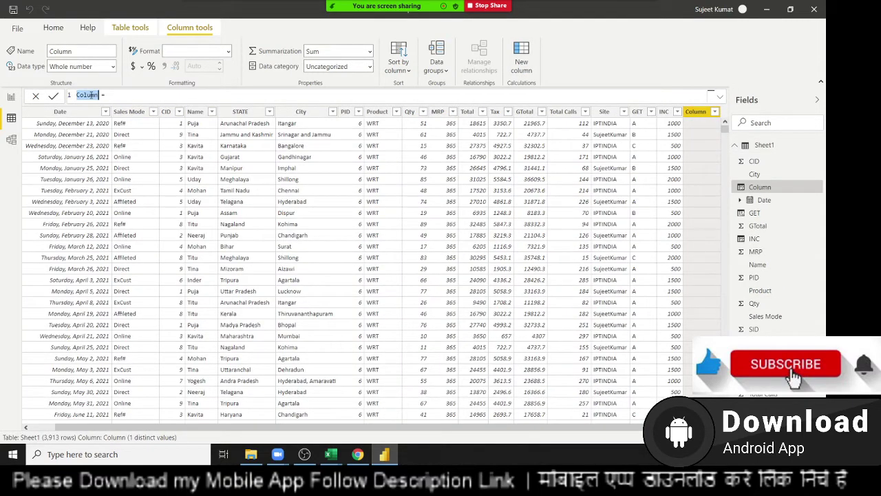
{"action": "type", "text": "Qt"}
{"action": "type", "text": "y"}
{"action": "type", "text": " = "}
{"action": "type", "text": "t"}
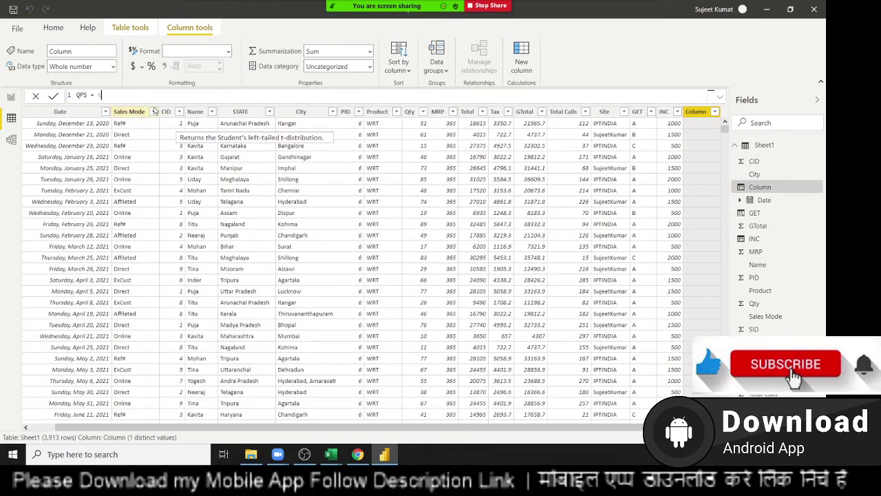
{"action": "type", "text": "ot"}
{"action": "key", "text": "Up"}
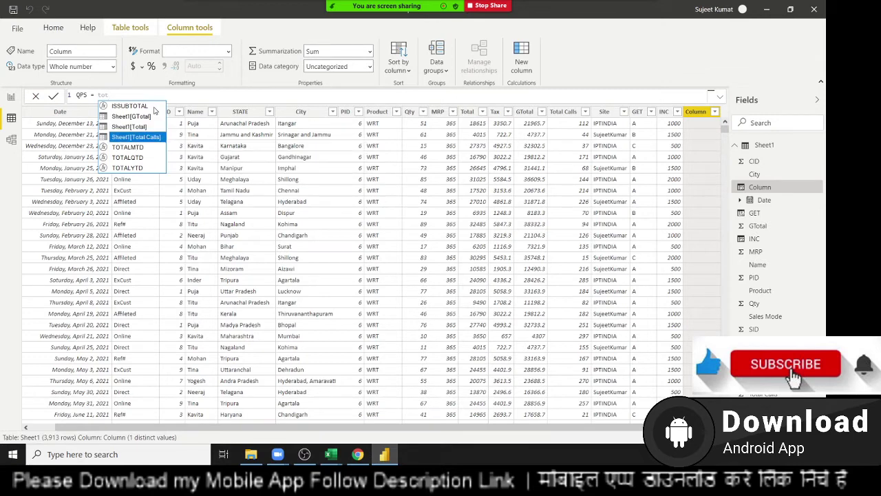
{"action": "key", "text": "Tab"}
{"action": "type", "text": "/q"}
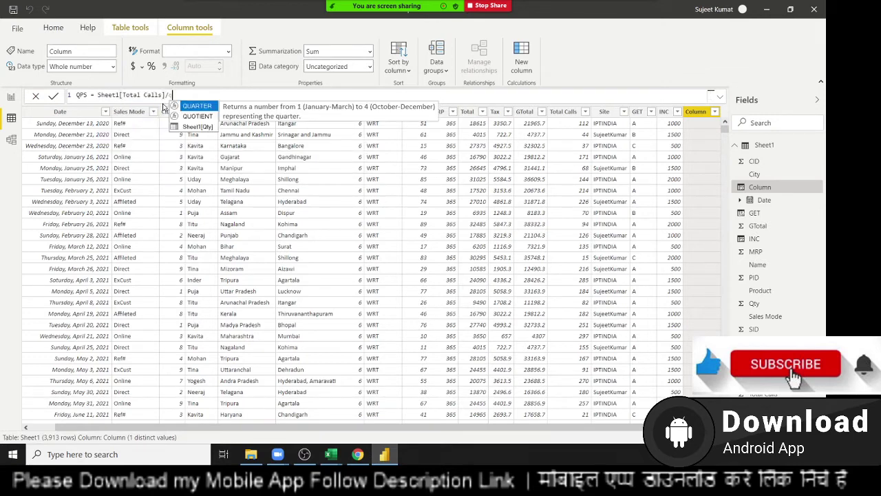
{"action": "type", "text": "t"}
{"action": "key", "text": "Tab"}
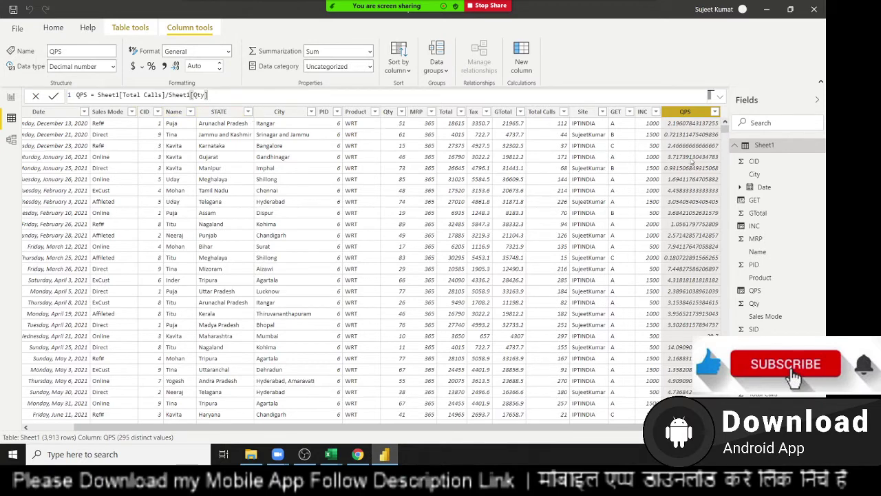
- Wrap the QPS formula as ROUND(Sheet1[Total Calls]/Sheet1[Qty],0) to show whole numbers
{"action": "left_click", "coordinate": [98, 95]}
{"action": "type", "text": "rou"}
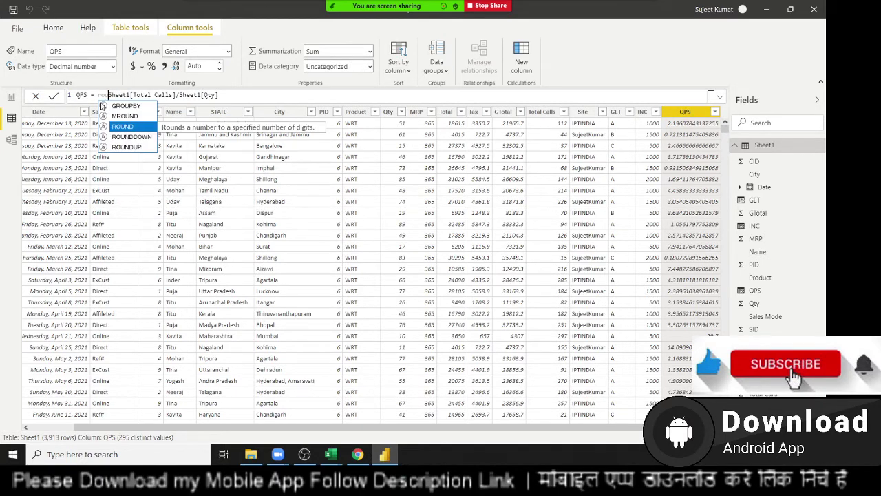
{"action": "key", "text": "Tab"}
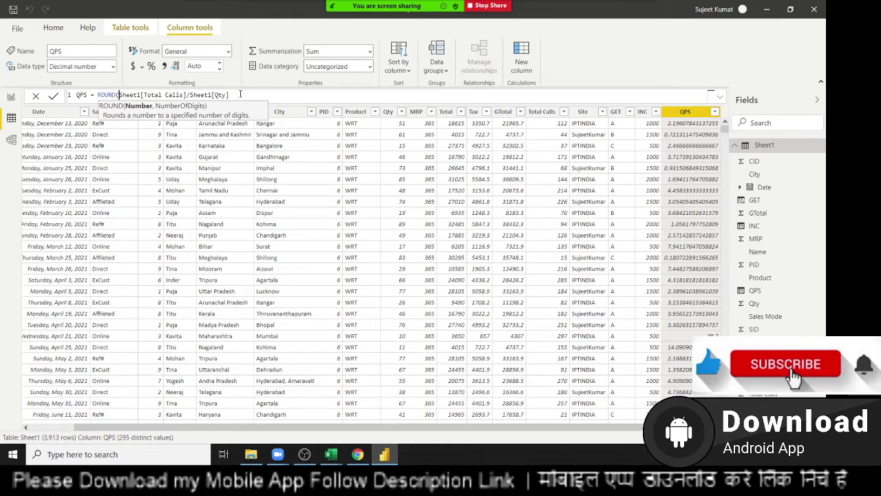
{"action": "left_click", "coordinate": [240, 94]}
{"action": "type", "text": ","}
{"action": "type", "text": "0)"}
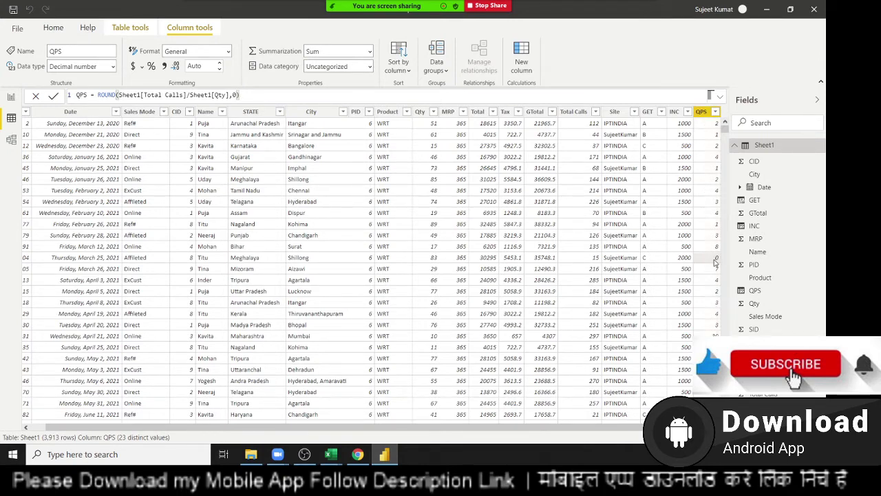
{"action": "left_click", "coordinate": [705, 119]}
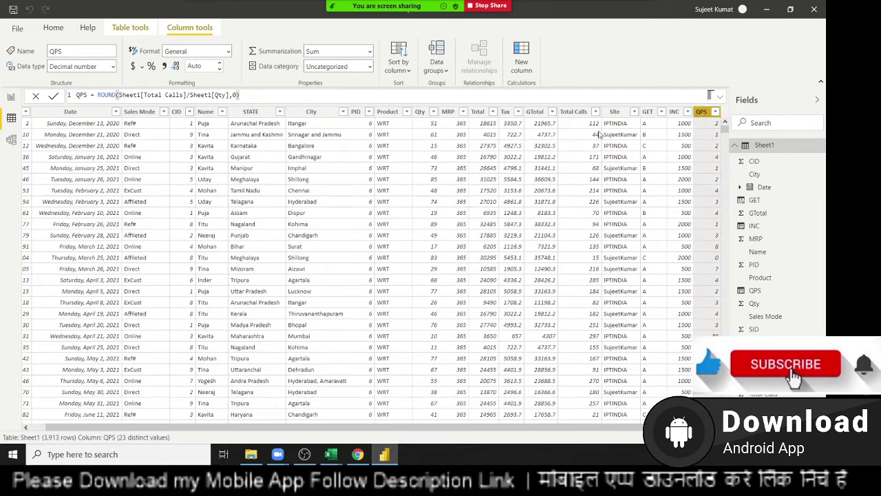
{"action": "left_click", "coordinate": [535, 112]}
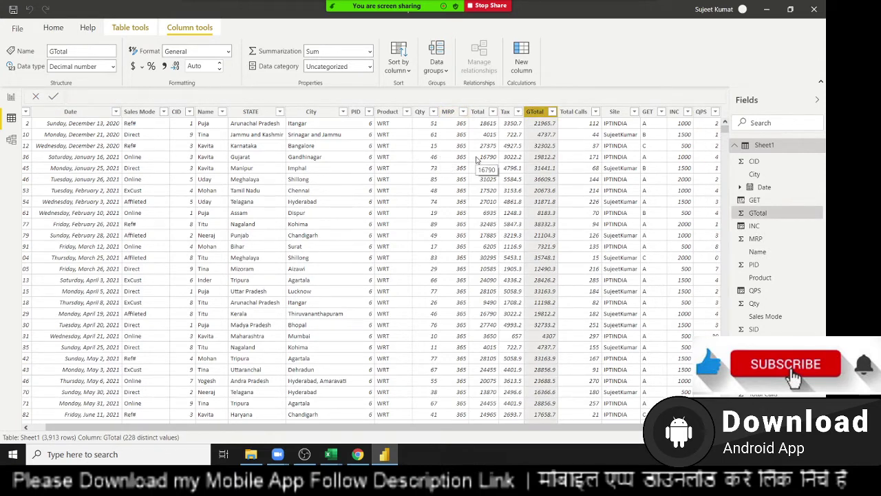
{"action": "left_click", "coordinate": [710, 130]}
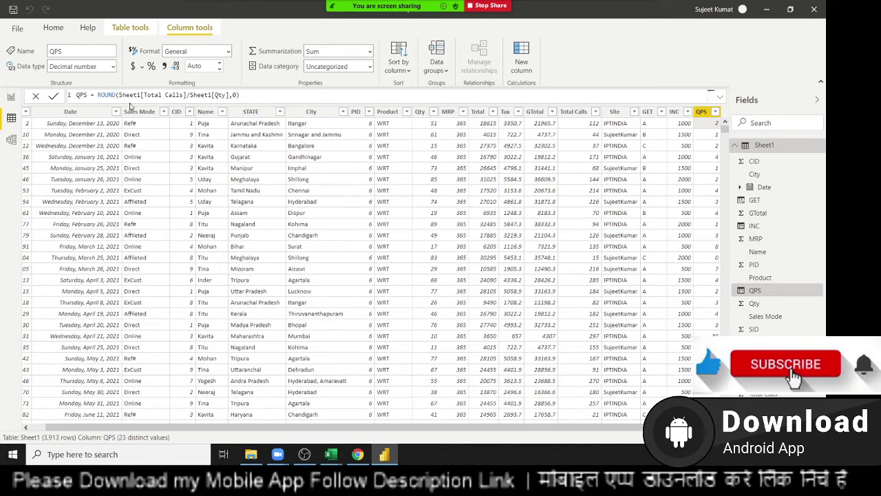
- Wrap QPS as IFERROR(ROUND(Sheet1[Total Calls]/Sheet1[Qty],0),0) so errors return 0
{"action": "type", "text": "IFE"}
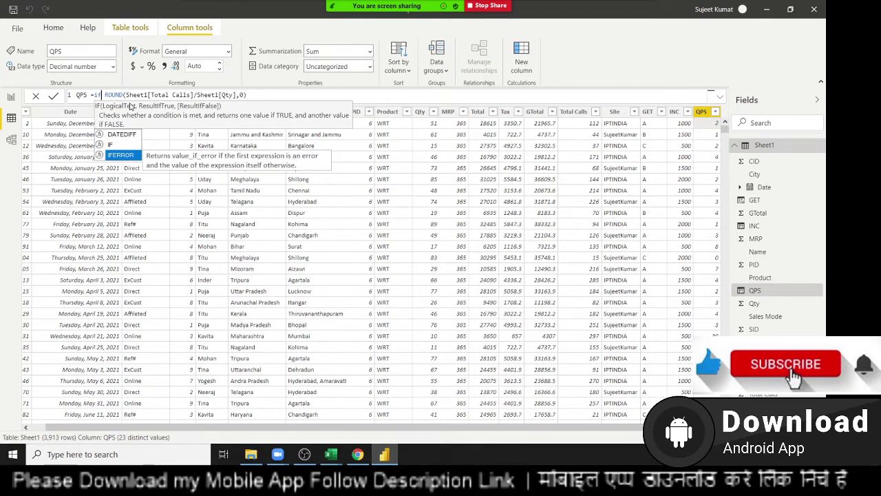
{"action": "key", "text": "Tab"}
{"action": "left_click", "coordinate": [275, 93]}
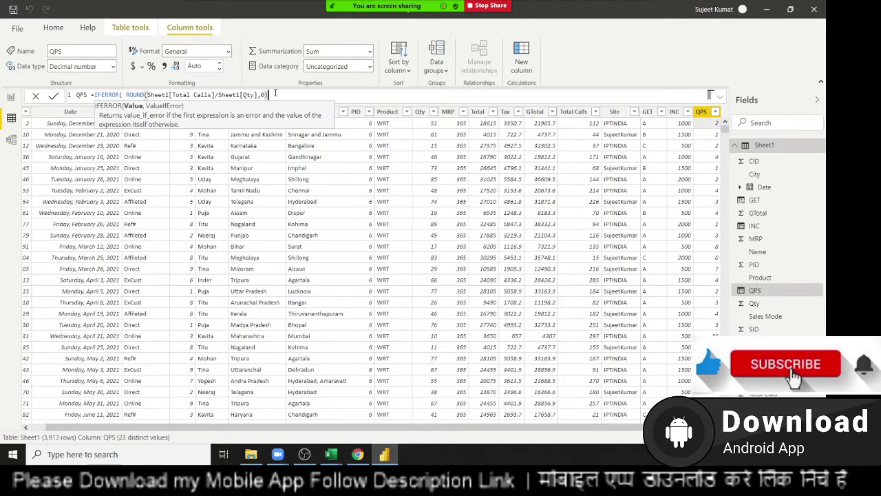
{"action": "type", "text": ","}
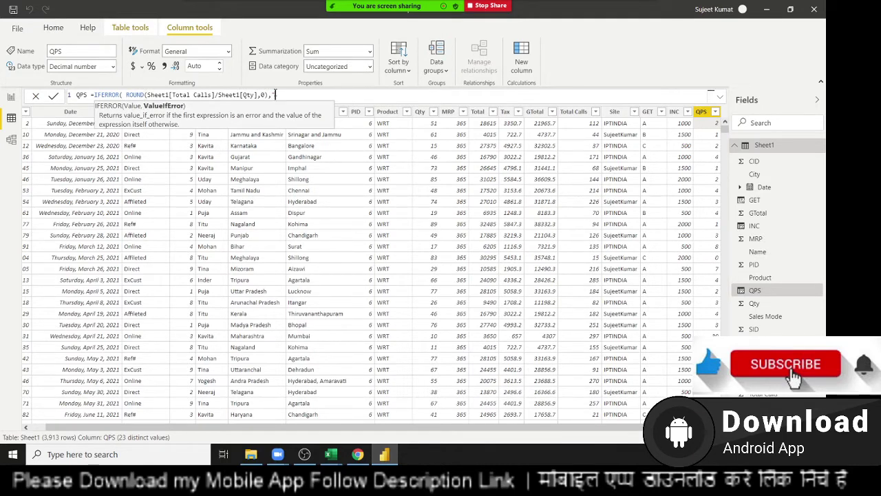
{"action": "type", "text": "\""}
{"action": "key", "text": "BackSpace"}
{"action": "type", "text": "0)"}
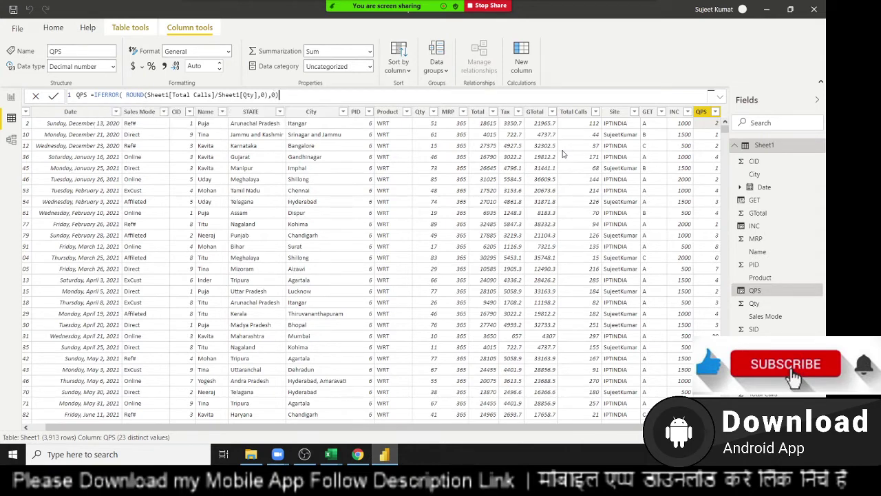
{"action": "key", "text": "Return"}
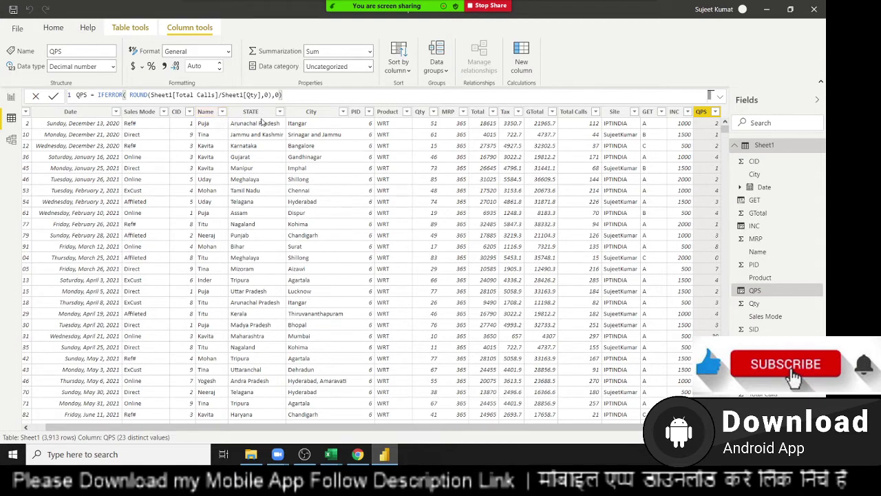
{"action": "left_click_drag", "start_coordinate": [305, 95], "coordinate": [77, 95]}
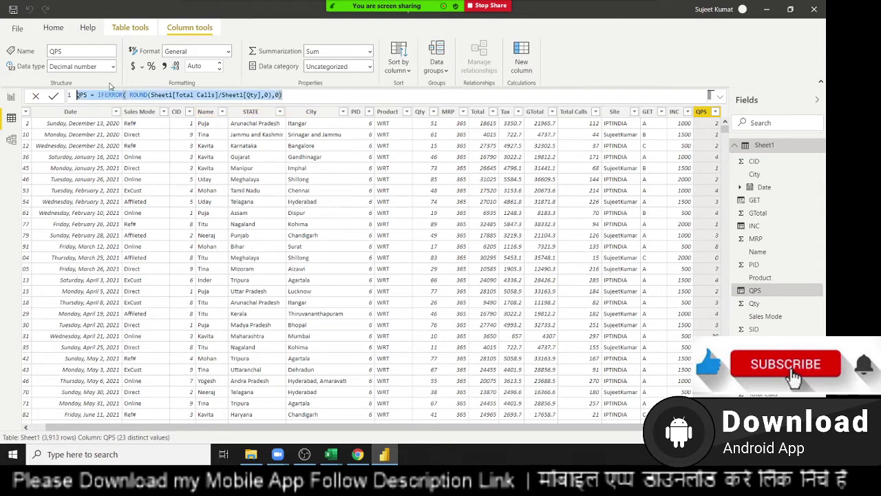
{"action": "left_click", "coordinate": [251, 111]}
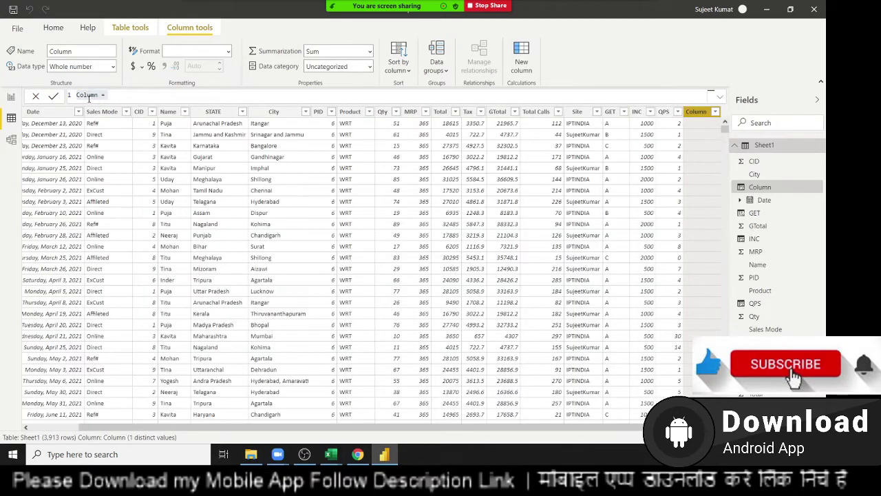
- Start the column formula SWTR = SWITCH(Sheet1[CID], using autocomplete for SWITCH and CID
{"action": "type", "text": "SWTR = "}
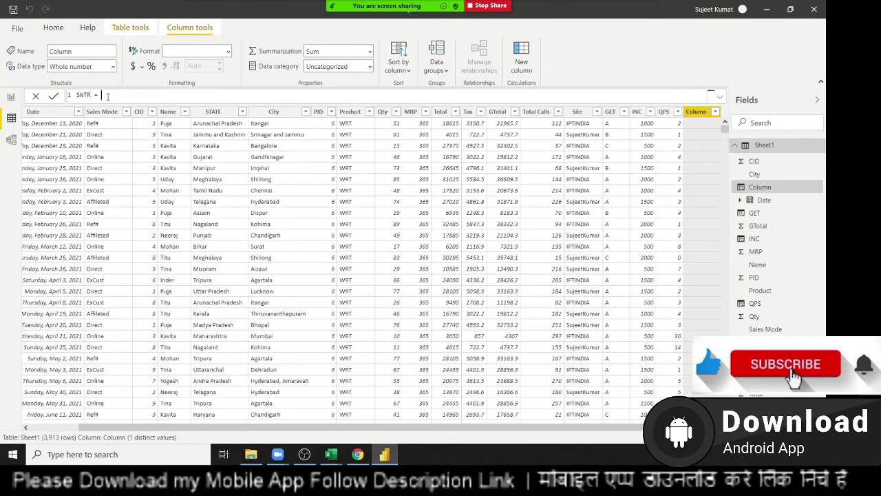
{"action": "type", "text": "wt"}
{"action": "key", "text": "BackSpace"}
{"action": "key", "text": "BackSpace"}
{"action": "type", "text": "s"}
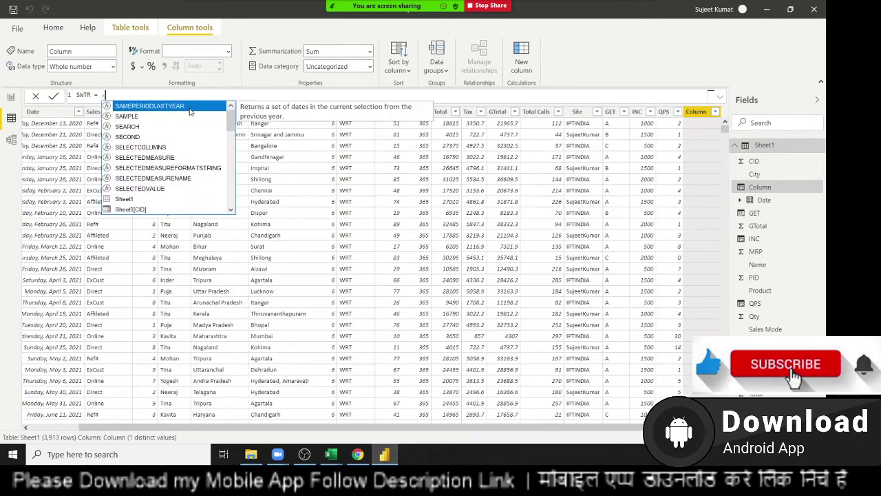
{"action": "type", "text": "w"}
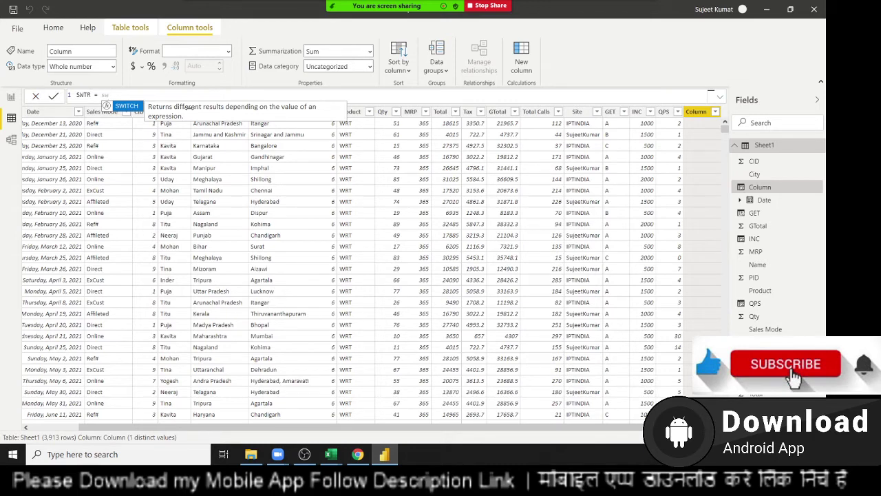
{"action": "key", "text": "Tab"}
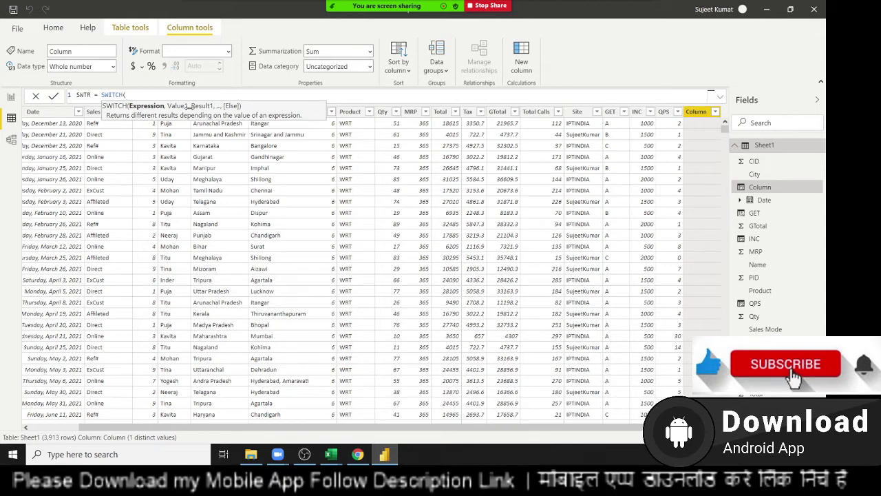
{"action": "type", "text": "c"}
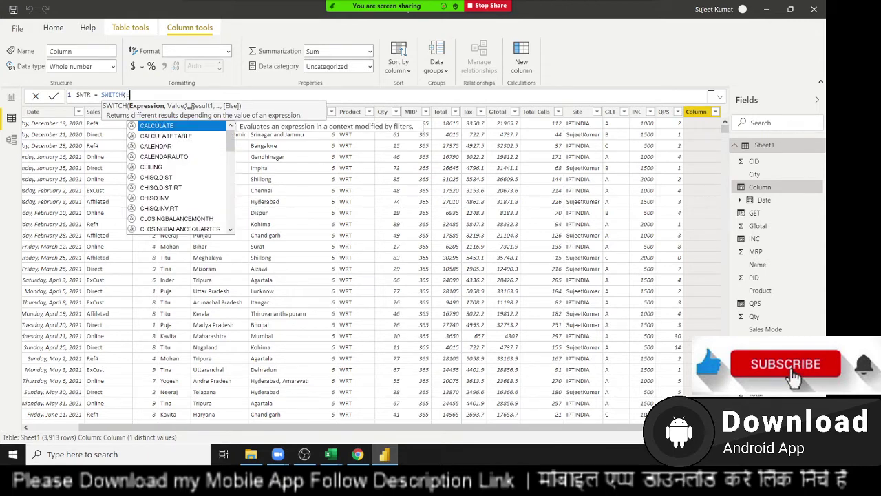
{"action": "type", "text": "i"}
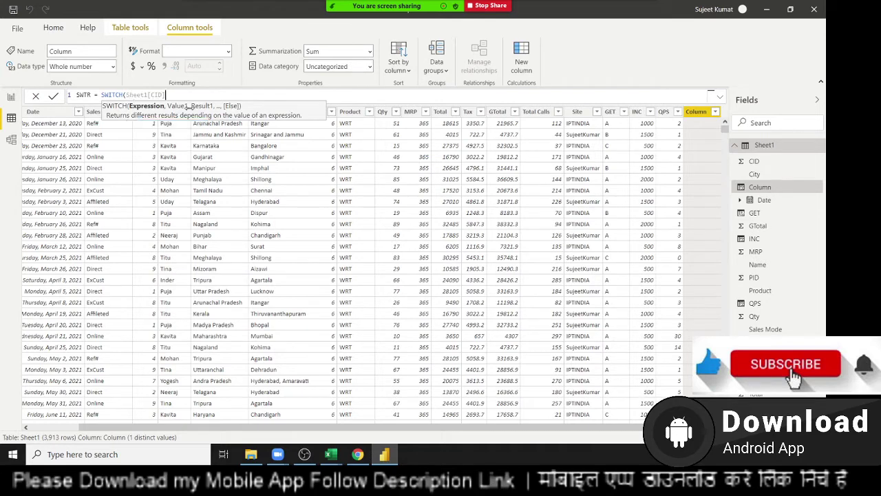
{"action": "key", "text": "Tab"}
- Finish SWTR with pairs 1 "NewDelhi", 2 "Mimbai", 3 "Kolcuta", 4 "Chennai" and commit it
{"action": "type", "text": ","}
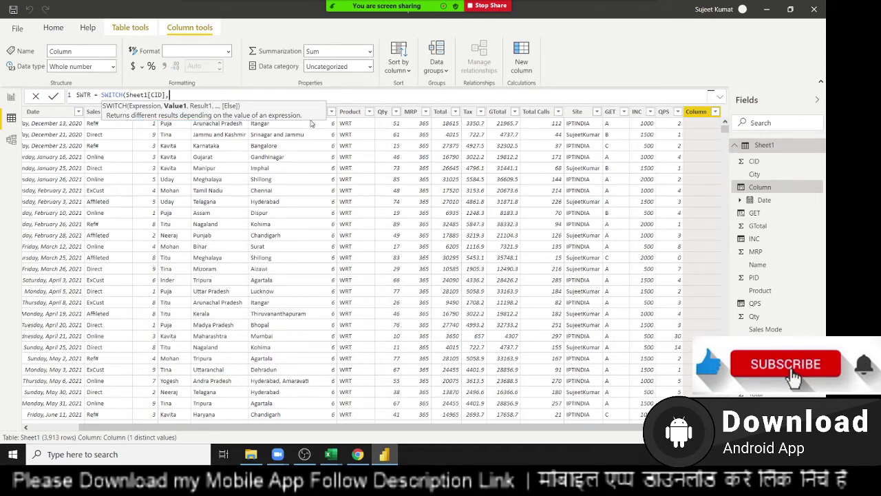
{"action": "type", "text": "1"}
{"action": "type", "text": ","}
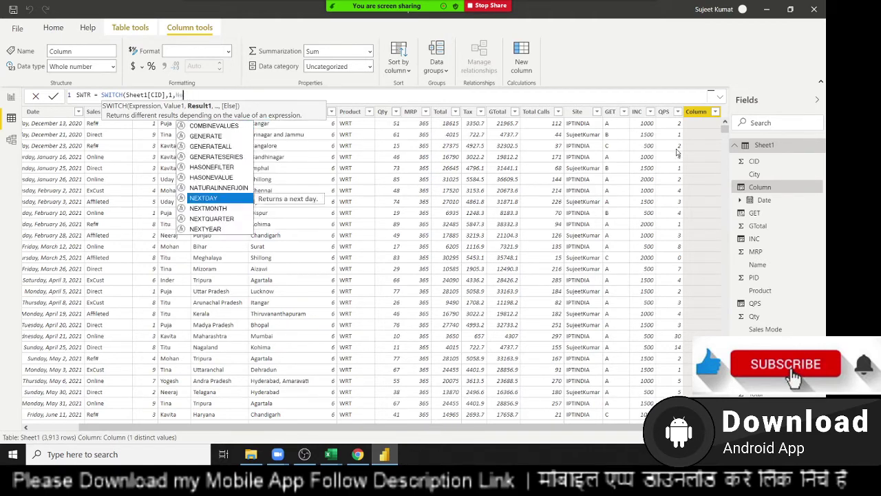
{"action": "type", "text": "\"Ne"}
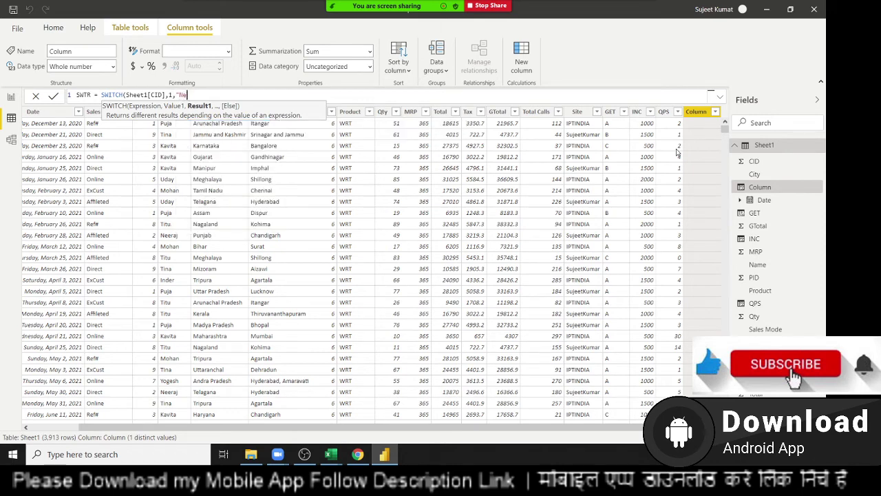
{"action": "type", "text": "wDelhi\""}
{"action": "type", "text": ","}
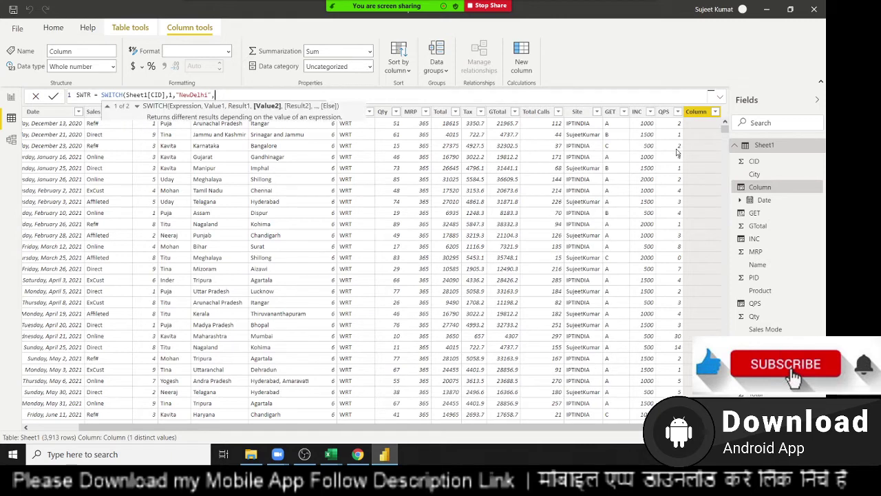
{"action": "type", "text": "2"}
{"action": "type", "text": ","}
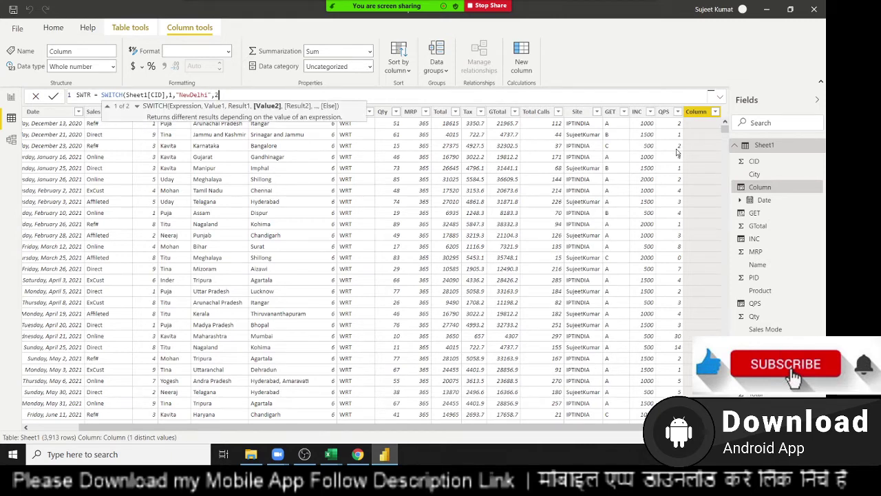
{"action": "type", "text": "\"M"}
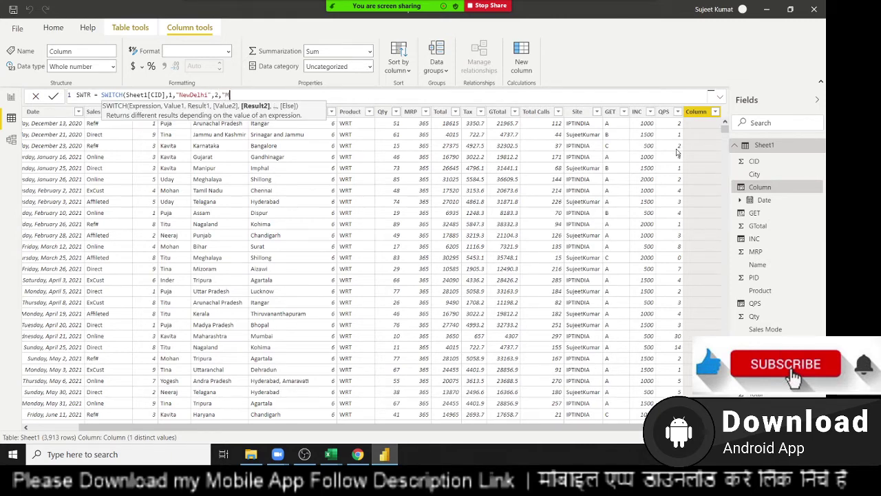
{"action": "type", "text": "imbai\""}
{"action": "type", "text": ",3"}
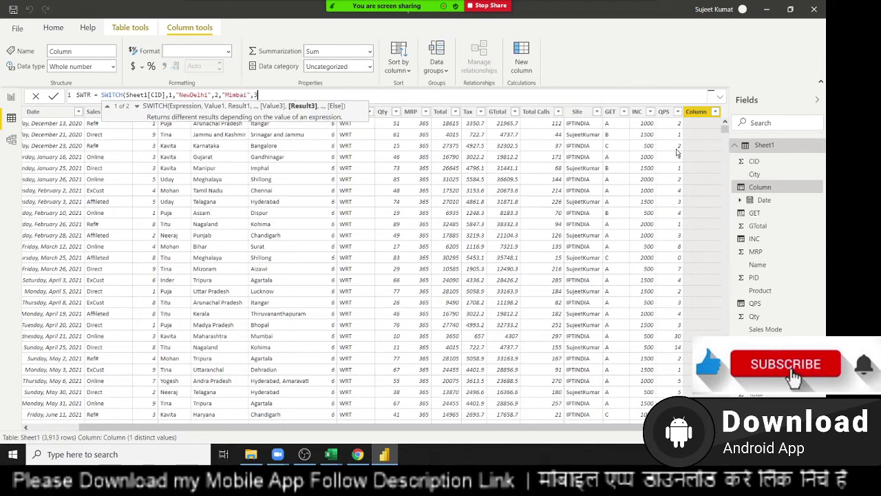
{"action": "type", "text": ","}
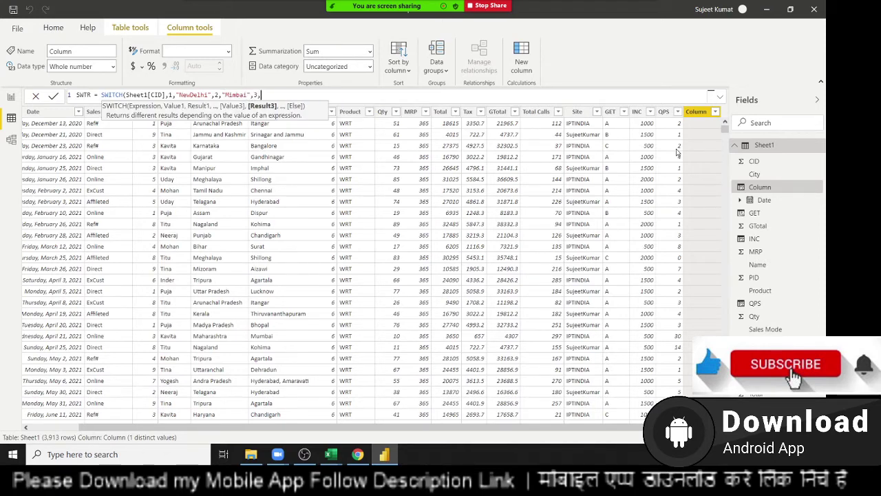
{"action": "type", "text": "\"Ki"}
{"action": "key", "text": "BackSpace"}
{"action": "type", "text": "lcut"}
{"action": "type", "text": "a\","}
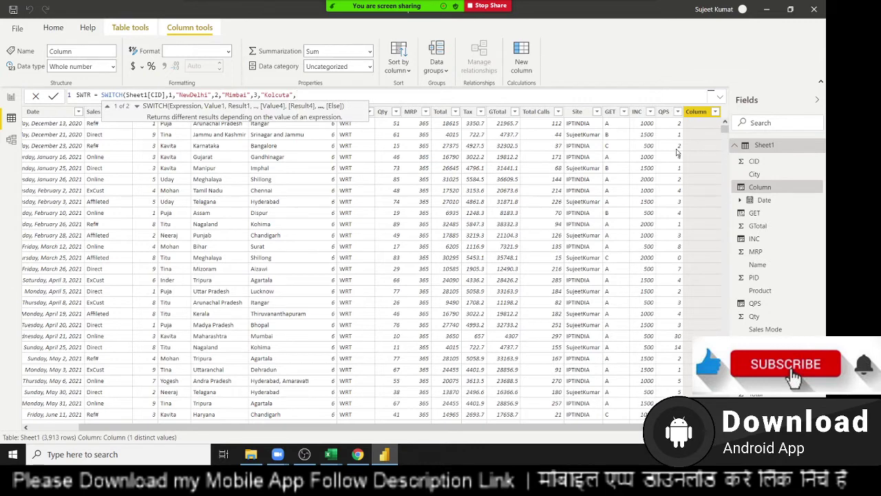
{"action": "type", "text": "4"}
{"action": "type", "text": ",\""}
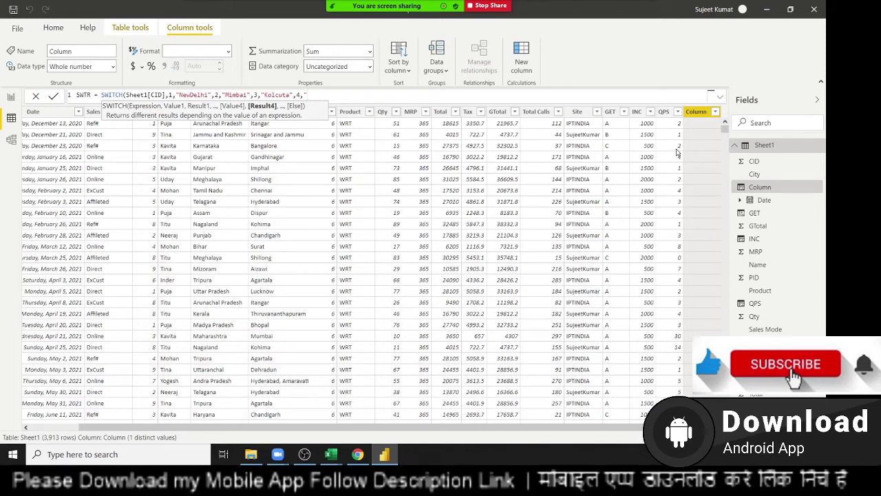
{"action": "type", "text": "Chennai"}
{"action": "type", "text": "\""}
{"action": "type", "text": ")"}
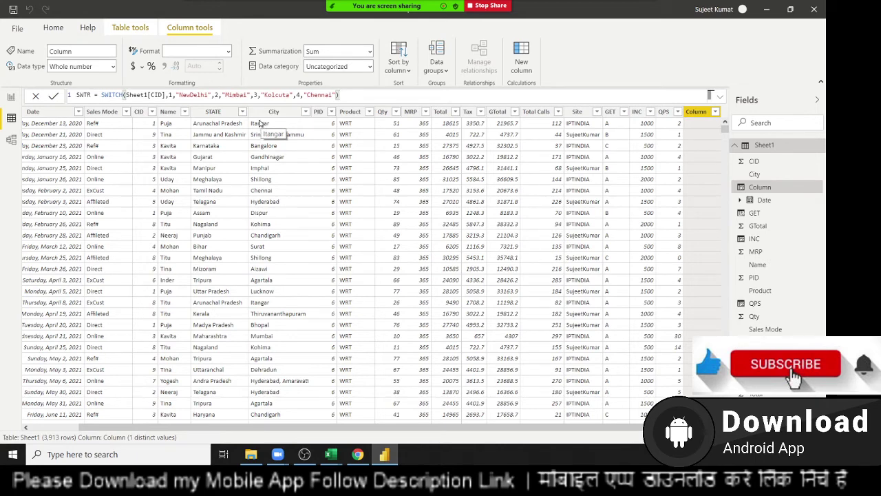
{"action": "key", "text": "Return"}
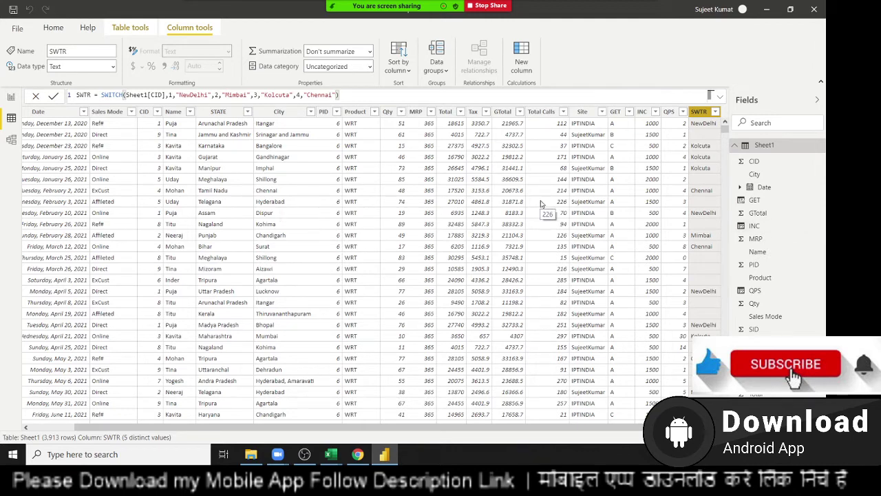
{"action": "left_click", "coordinate": [420, 157]}
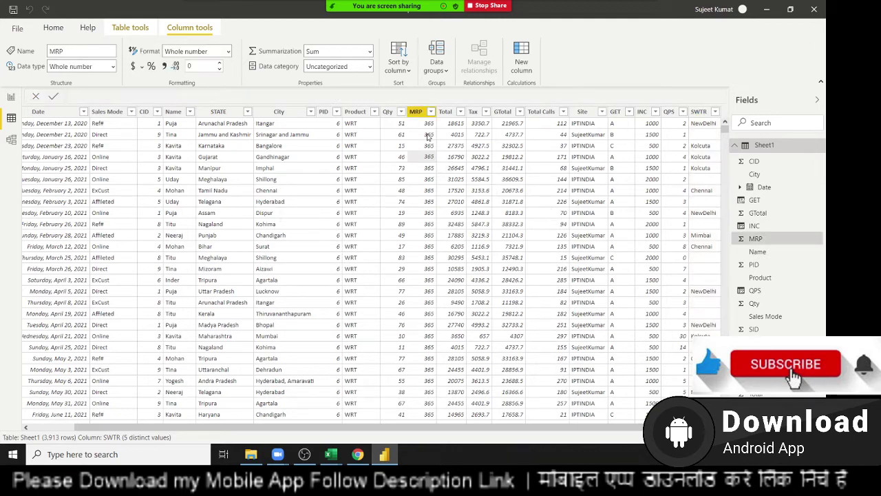
{"action": "left_click", "coordinate": [521, 55]}
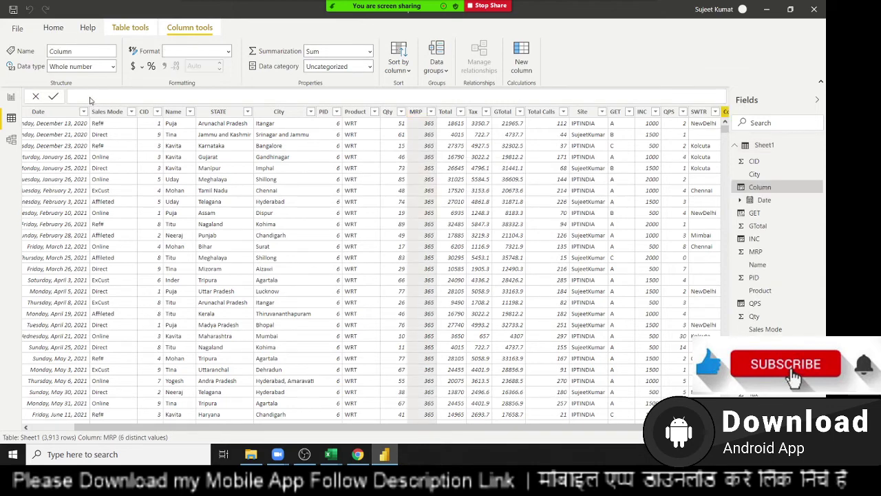
{"action": "double_click", "coordinate": [95, 95]}
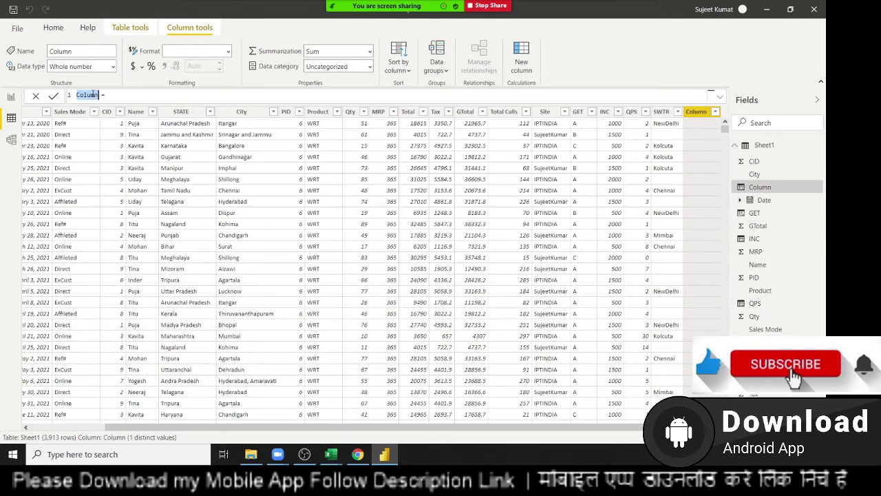
{"action": "type", "text": "Ch"}
{"action": "left_click", "coordinate": [102, 100]}
{"action": "type", "text": "ch"}
{"action": "key", "text": "BackSpace"}
{"action": "key", "text": "BackSpace"}
{"action": "type", "text": "h"}
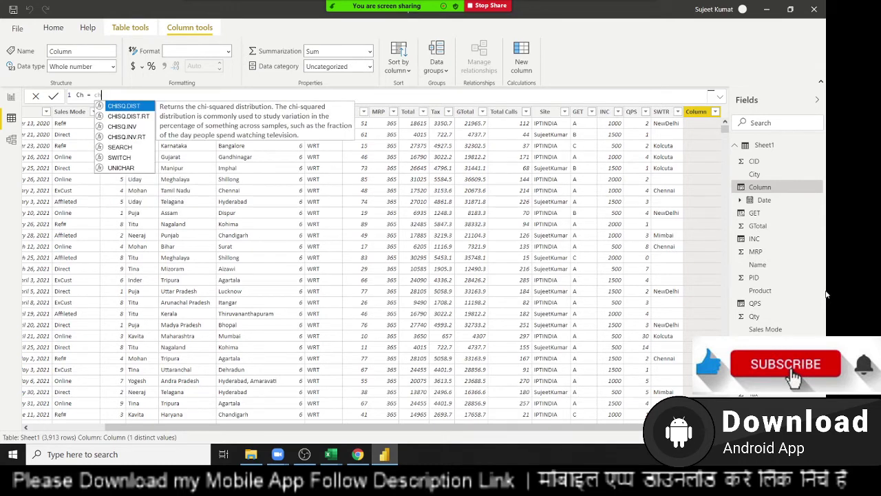
{"action": "type", "text": "oo"}
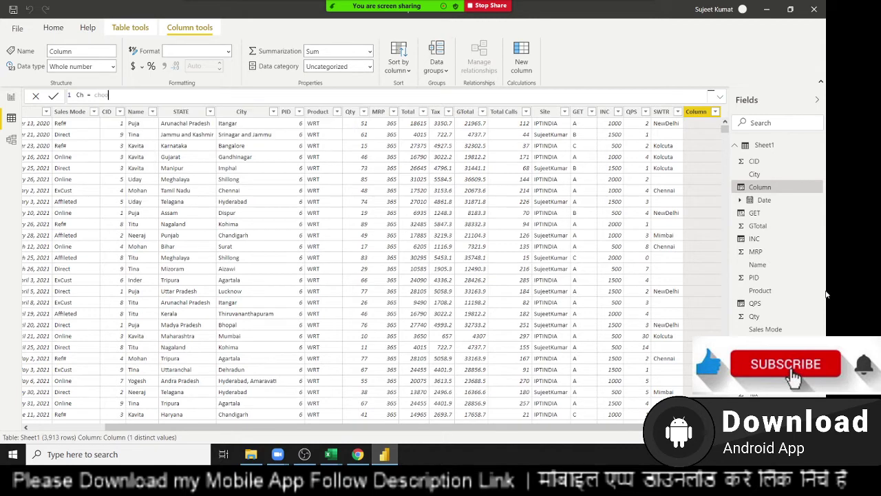
{"action": "key", "text": "BackSpace"}
{"action": "key", "text": "BackSpace"}
{"action": "key", "text": "BackSpace"}
{"action": "key", "text": "BackSpace"}
{"action": "key", "text": "BackSpace"}
{"action": "key", "text": "BackSpace"}
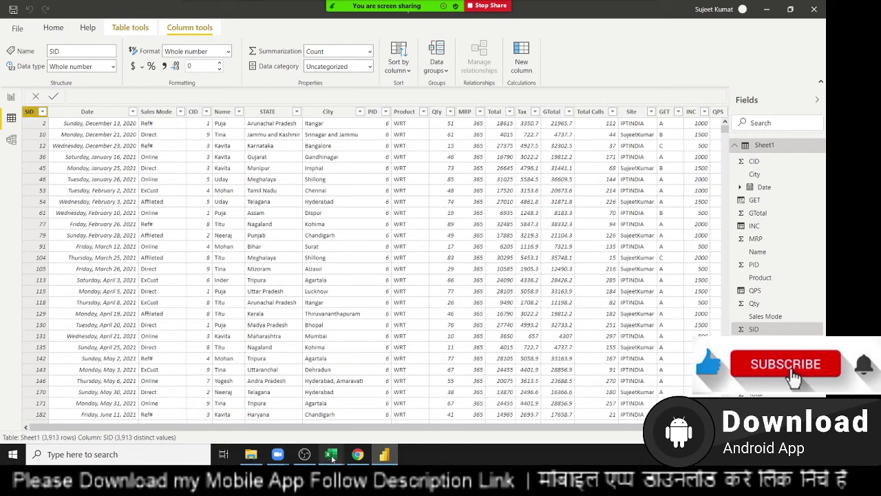
- In Excel, open If condition test (4) from the Recent list under File > Open
{"action": "mouse_move", "coordinate": [329, 455]}
{"action": "left_click", "coordinate": [148, 409]}
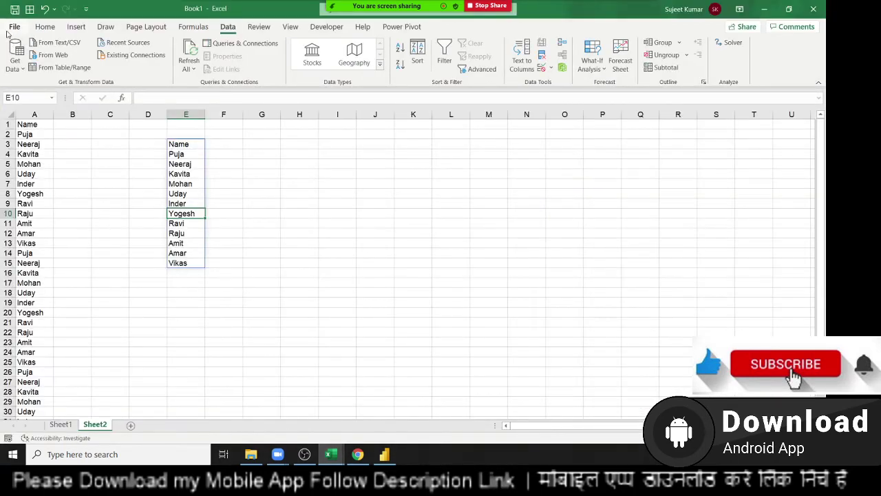
{"action": "left_click", "coordinate": [10, 29]}
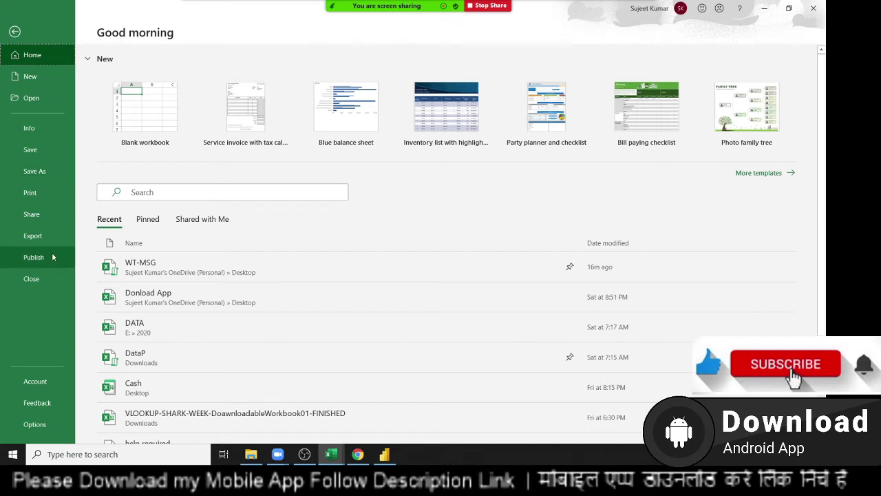
{"action": "scroll", "coordinate": [225, 291], "scroll_direction": "down", "scroll_amount": 2}
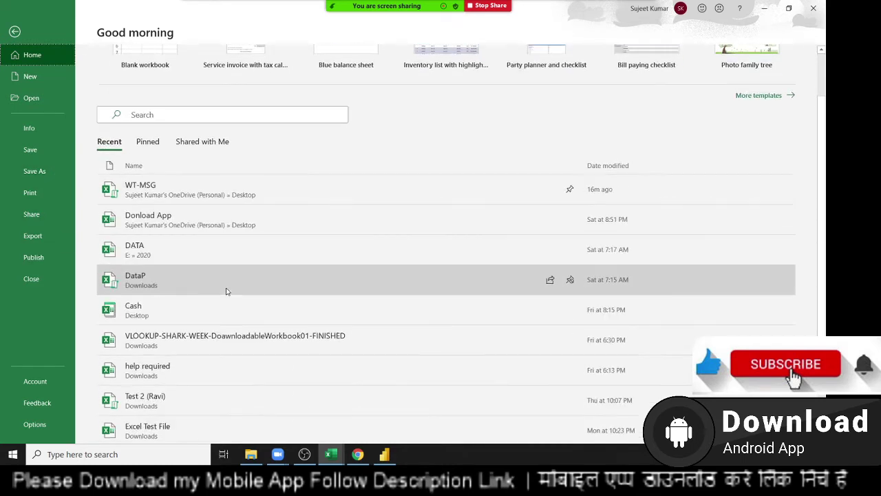
{"action": "scroll", "coordinate": [226, 291], "scroll_direction": "down", "scroll_amount": 2}
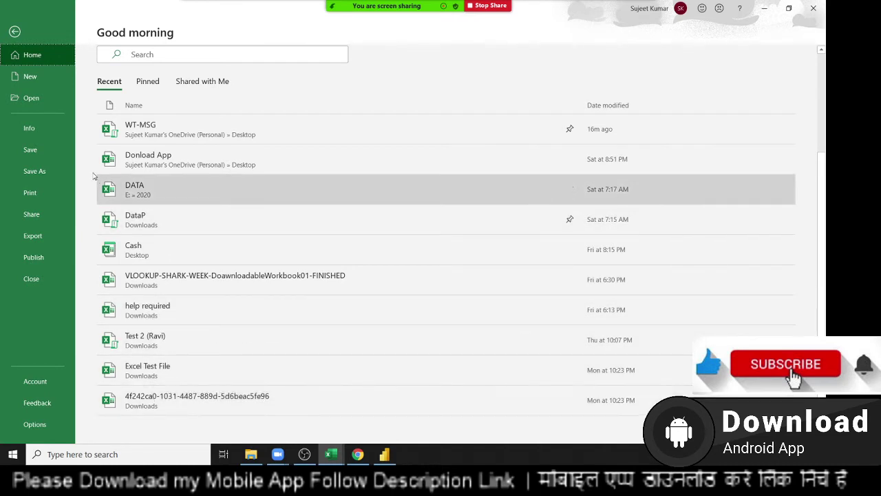
{"action": "left_click", "coordinate": [31, 98]}
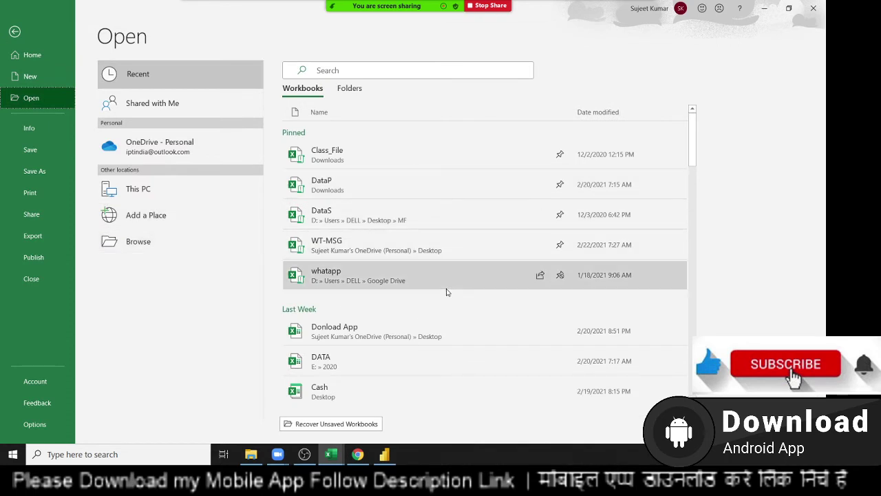
{"action": "scroll", "coordinate": [445, 294], "scroll_direction": "down", "scroll_amount": 5}
{"action": "scroll", "coordinate": [447, 310], "scroll_direction": "down", "scroll_amount": 2}
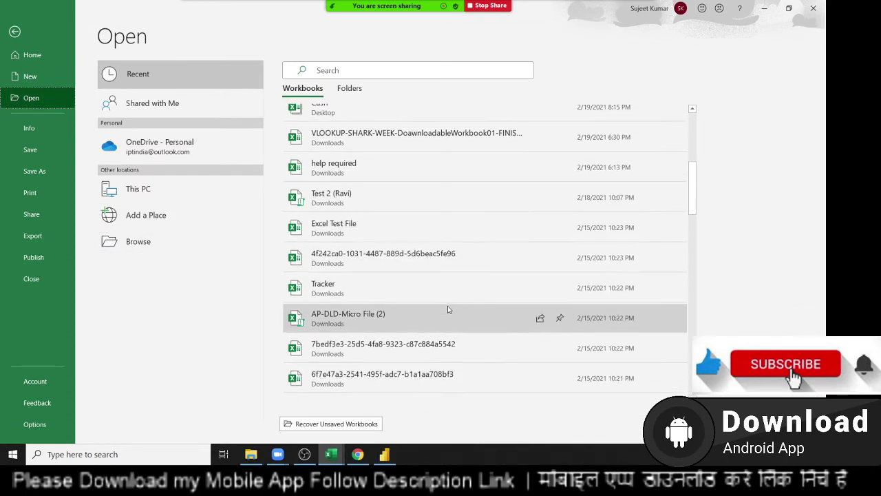
{"action": "scroll", "coordinate": [447, 308], "scroll_direction": "down", "scroll_amount": 1}
{"action": "scroll", "coordinate": [447, 308], "scroll_direction": "down", "scroll_amount": 3}
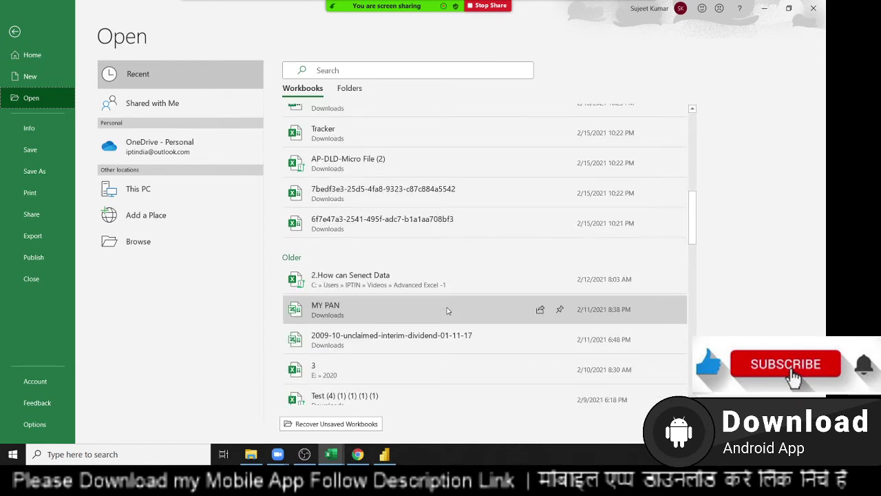
{"action": "scroll", "coordinate": [447, 316], "scroll_direction": "down", "scroll_amount": 2}
{"action": "scroll", "coordinate": [447, 315], "scroll_direction": "down", "scroll_amount": 2}
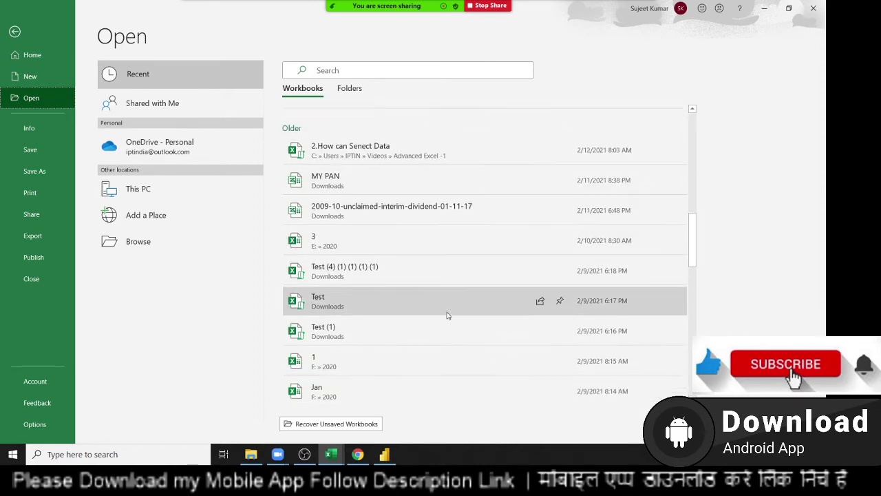
{"action": "scroll", "coordinate": [447, 315], "scroll_direction": "down", "scroll_amount": 3}
{"action": "scroll", "coordinate": [447, 315], "scroll_direction": "down", "scroll_amount": 2}
{"action": "scroll", "coordinate": [447, 315], "scroll_direction": "down", "scroll_amount": 3}
{"action": "scroll", "coordinate": [447, 316], "scroll_direction": "down", "scroll_amount": 2}
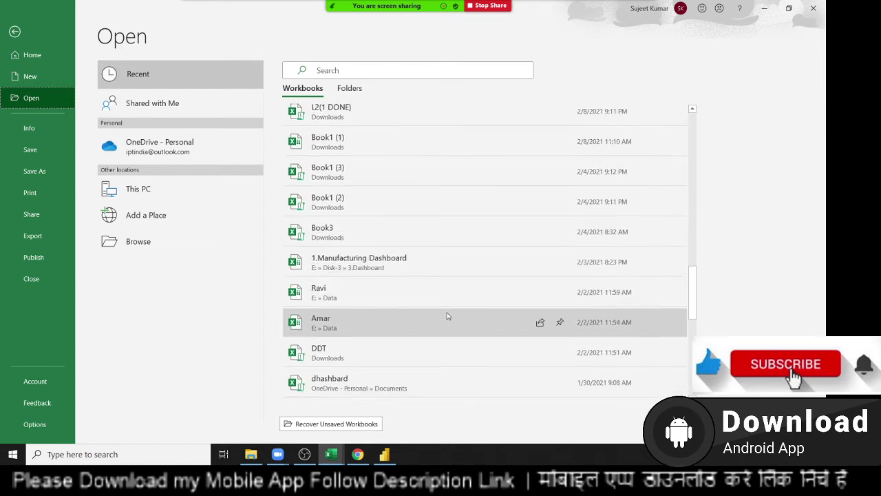
{"action": "scroll", "coordinate": [447, 315], "scroll_direction": "down", "scroll_amount": 2}
{"action": "scroll", "coordinate": [446, 316], "scroll_direction": "down", "scroll_amount": 1}
{"action": "scroll", "coordinate": [447, 316], "scroll_direction": "down", "scroll_amount": 2}
{"action": "scroll", "coordinate": [447, 317], "scroll_direction": "down", "scroll_amount": 3}
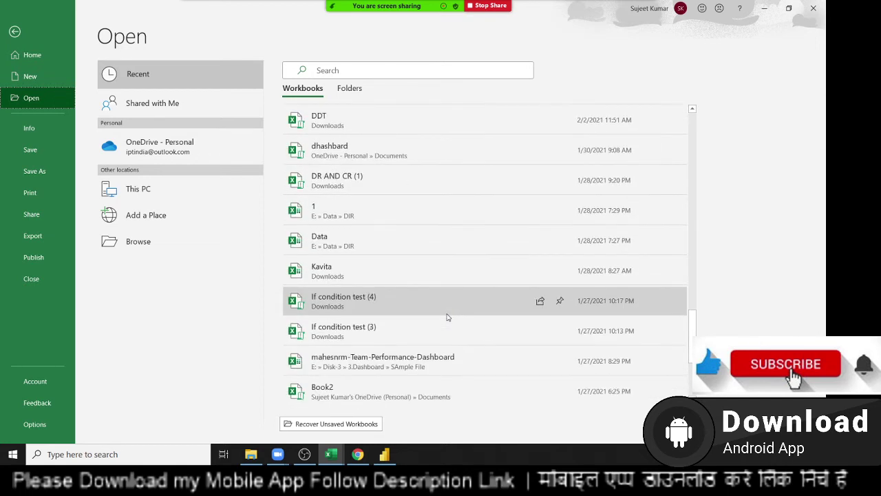
{"action": "left_click", "coordinate": [417, 309]}
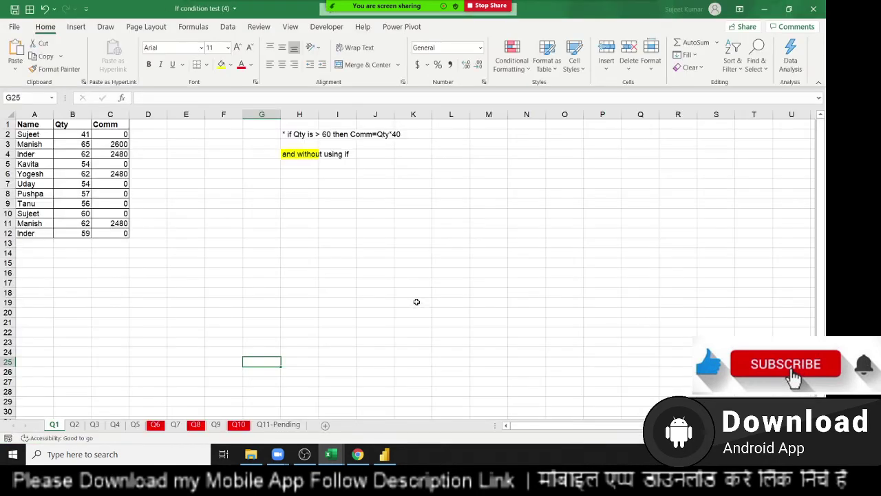
- Glance at the Q2 sheet, then return to the Name header in A1 on Q1
{"action": "left_click", "coordinate": [71, 293]}
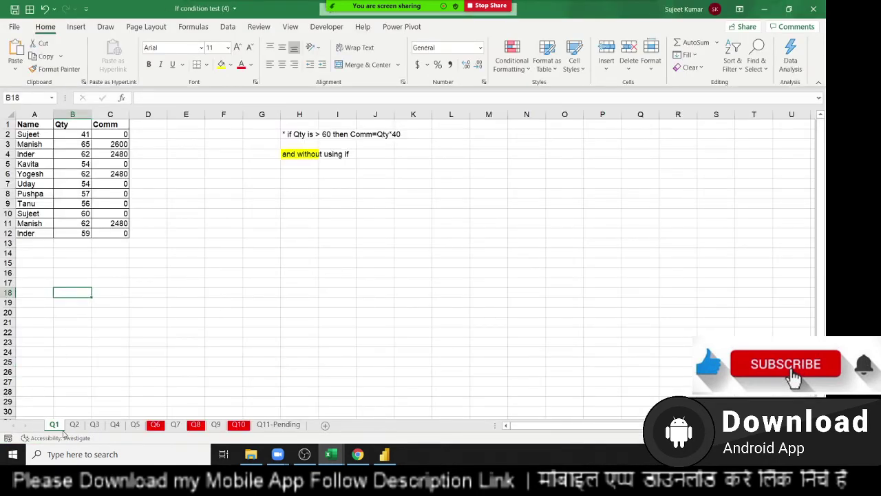
{"action": "left_click", "coordinate": [266, 288]}
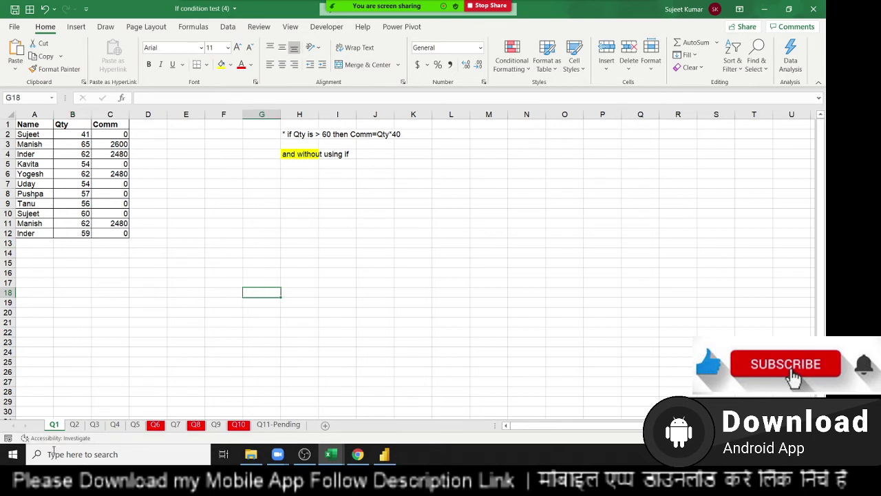
{"action": "left_click", "coordinate": [75, 424]}
{"action": "left_click", "coordinate": [55, 424]}
{"action": "left_click", "coordinate": [68, 372]}
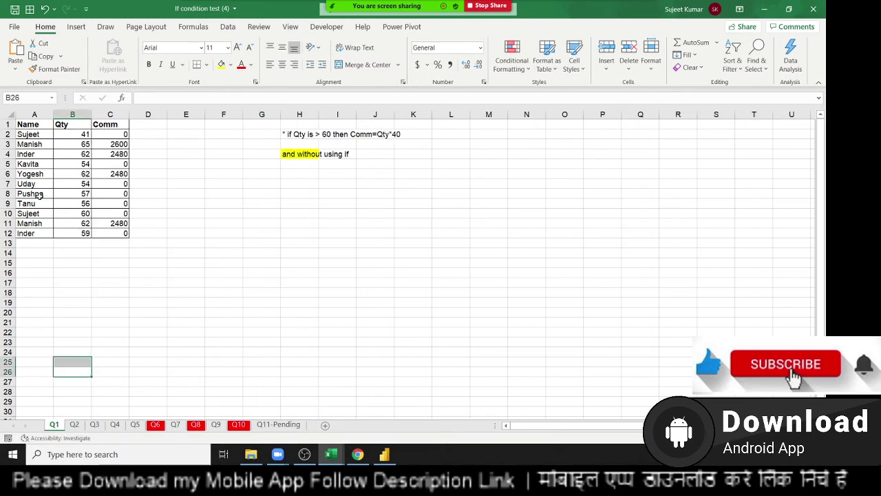
{"action": "left_click", "coordinate": [42, 126]}
- Clear the Comm values in C2:C12 on the Q1 sheet
{"action": "left_click_drag", "start_coordinate": [41, 125], "coordinate": [125, 233]}
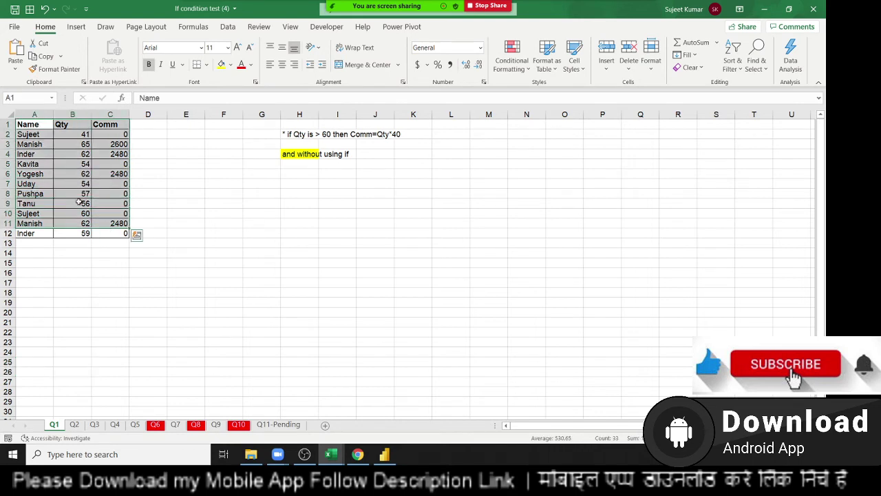
{"action": "left_click", "coordinate": [72, 174]}
{"action": "left_click", "coordinate": [109, 144]}
{"action": "key", "text": "Up"}
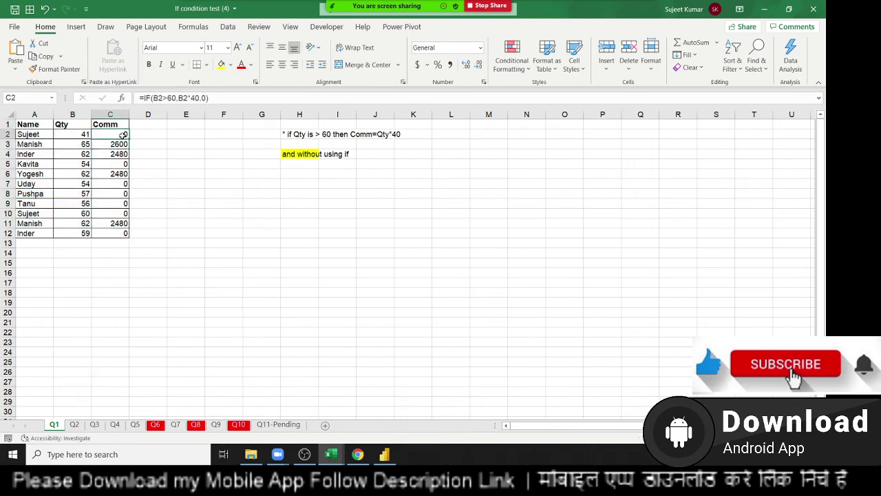
{"action": "key", "text": "Up"}
{"action": "left_click", "coordinate": [122, 135]}
{"action": "key", "text": "ctrl+shift+Down"}
{"action": "key", "text": "Delete"}
- Copy the Name and Qty range A1:B12 to the clipboard
{"action": "key", "text": "Left"}
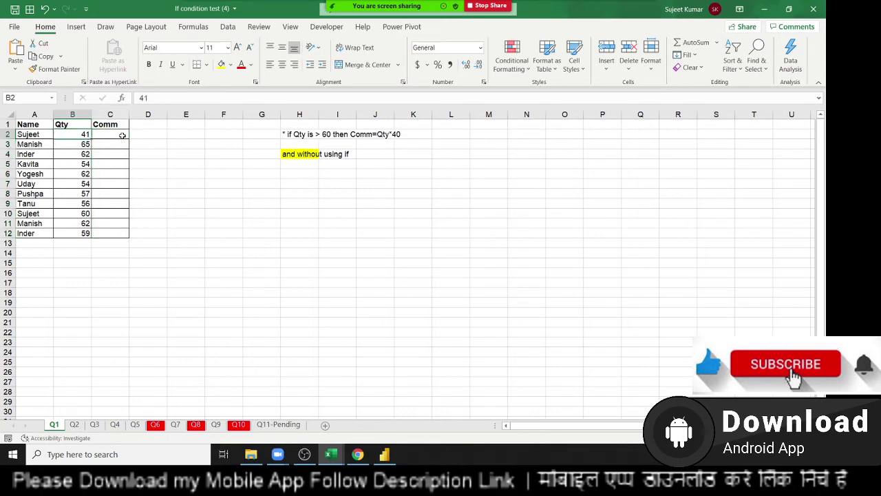
{"action": "key", "text": "ctrl+Home"}
{"action": "key", "text": "ctrl+shift+Right"}
{"action": "key", "text": "shift+Left"}
{"action": "key", "text": "ctrl+shift+Down"}
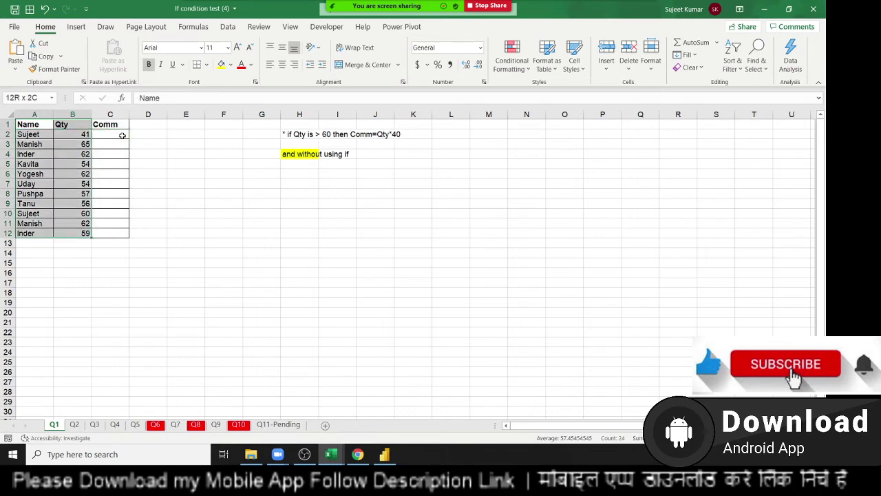
{"action": "key", "text": "ctrl+c"}
{"action": "key", "text": "alt+Tab"}
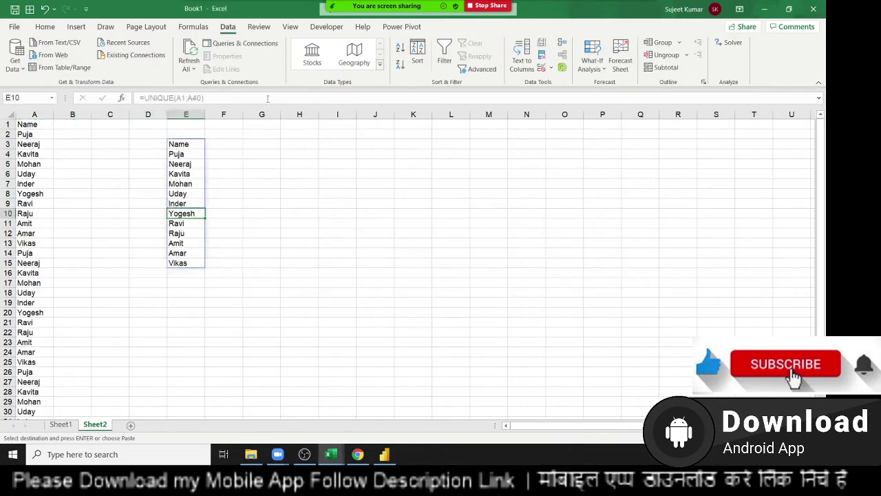
- Back in Power BI Desktop, bring up the Create Table dialog via Home > Enter data
{"action": "key", "text": "alt+Tab"}
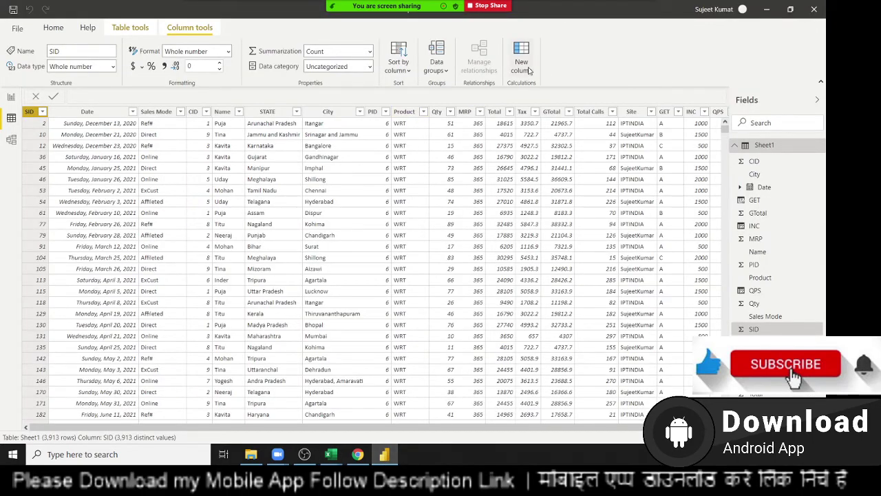
{"action": "left_click", "coordinate": [137, 32]}
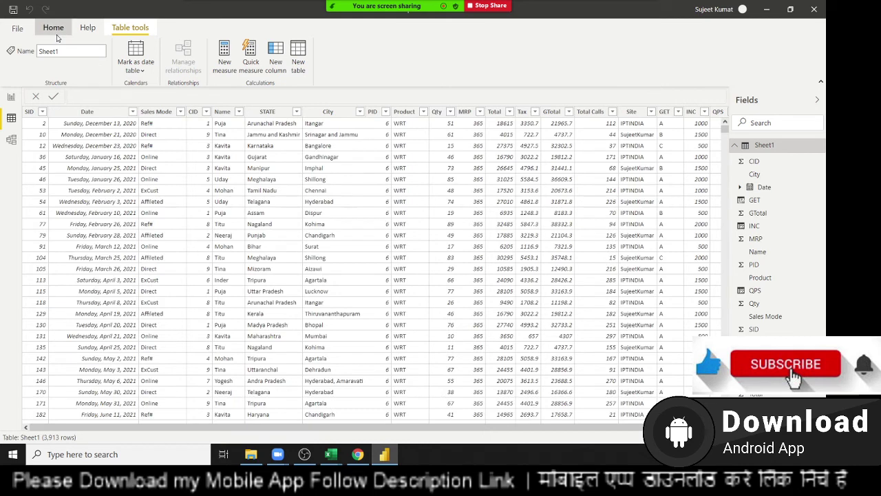
{"action": "left_click", "coordinate": [55, 30]}
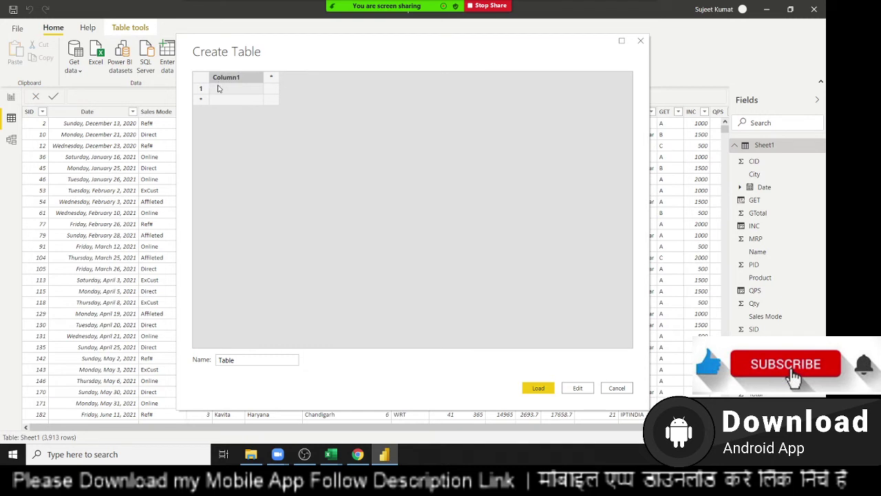
- Paste the Name and Qty rows into Create Table, name it Q1, and load it
{"action": "key", "text": "ctrl+v"}
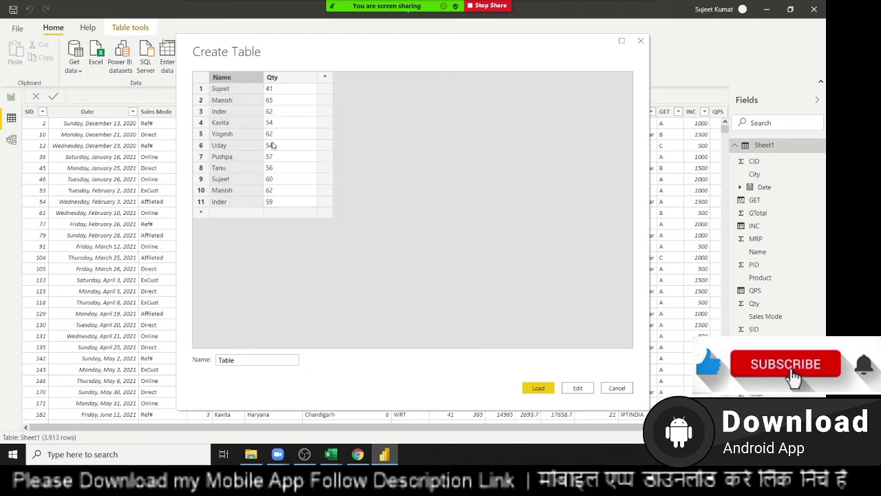
{"action": "left_click", "coordinate": [250, 356]}
{"action": "double_click", "coordinate": [251, 358]}
{"action": "type", "text": "Q1"}
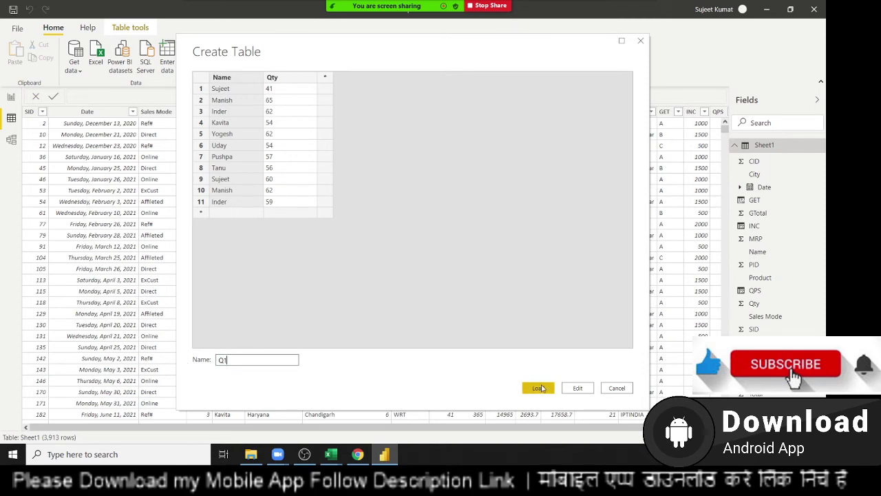
{"action": "left_click", "coordinate": [540, 388]}
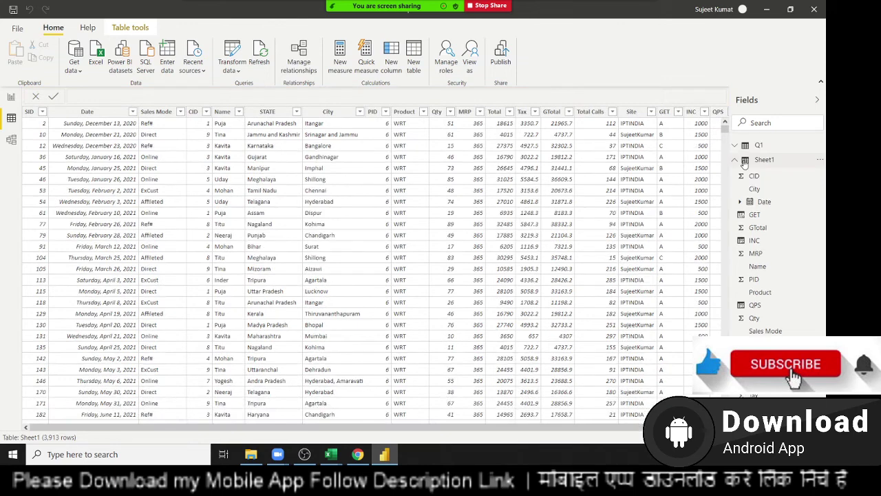
- Show Q1's rows, discard the stray extra table, and add a new column to Q1
{"action": "left_click", "coordinate": [766, 148]}
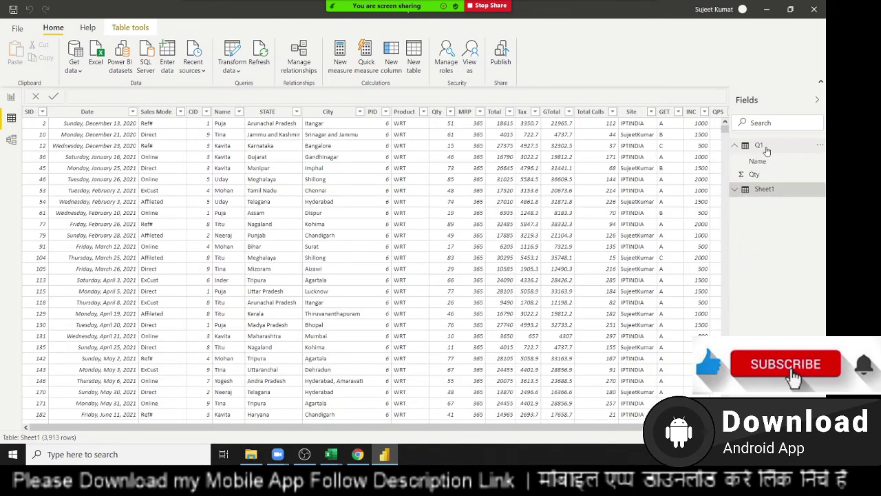
{"action": "left_click", "coordinate": [767, 149]}
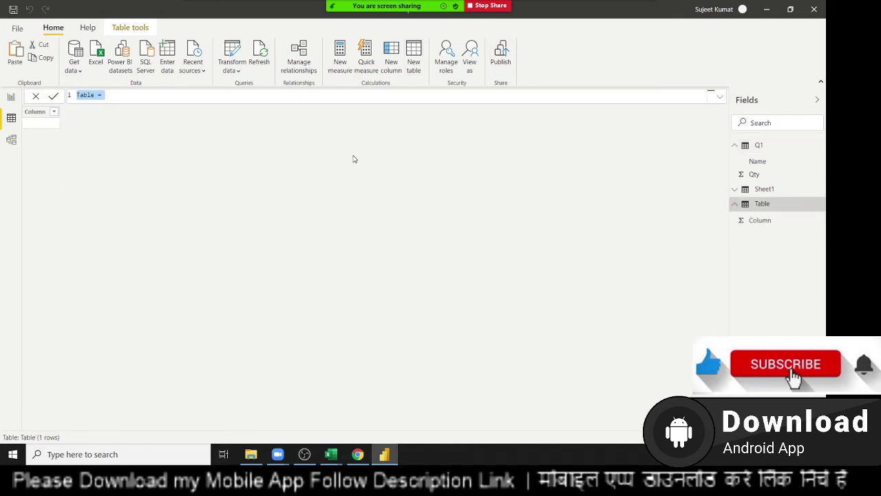
{"action": "key", "text": "Escape"}
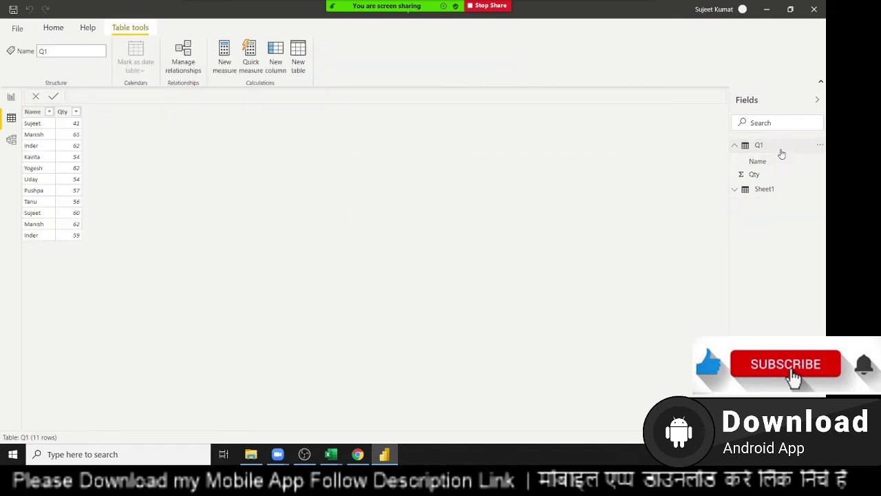
{"action": "left_click", "coordinate": [774, 147]}
{"action": "left_click", "coordinate": [277, 68]}
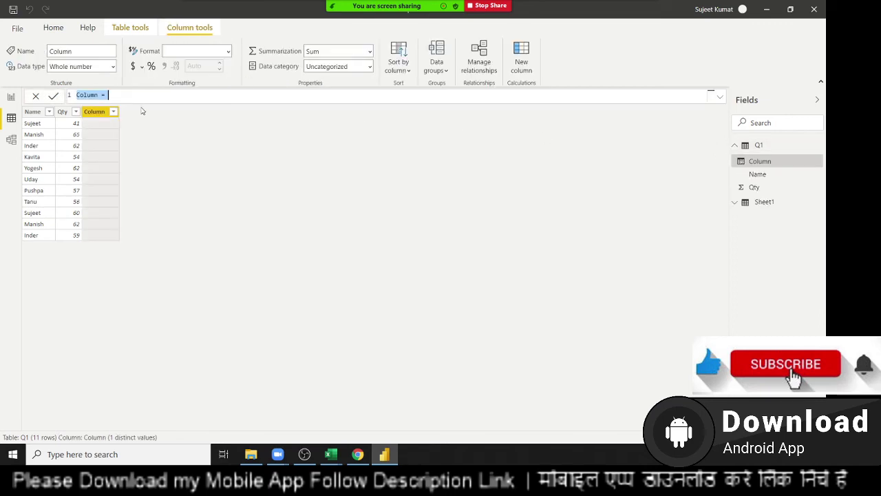
- Check the commission rule written in H2 of the If condition test workbook
{"action": "key", "text": "alt+Tab"}
{"action": "key", "text": "alt+Tab"}
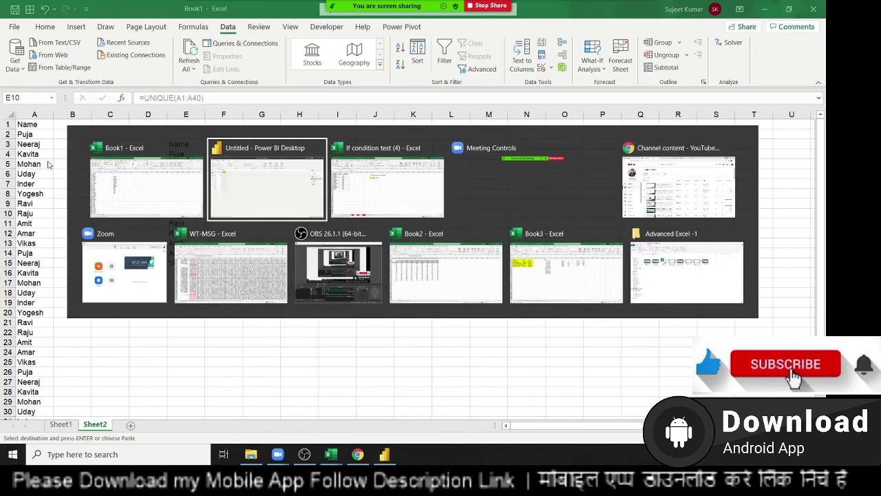
{"action": "key", "text": "alt+Tab"}
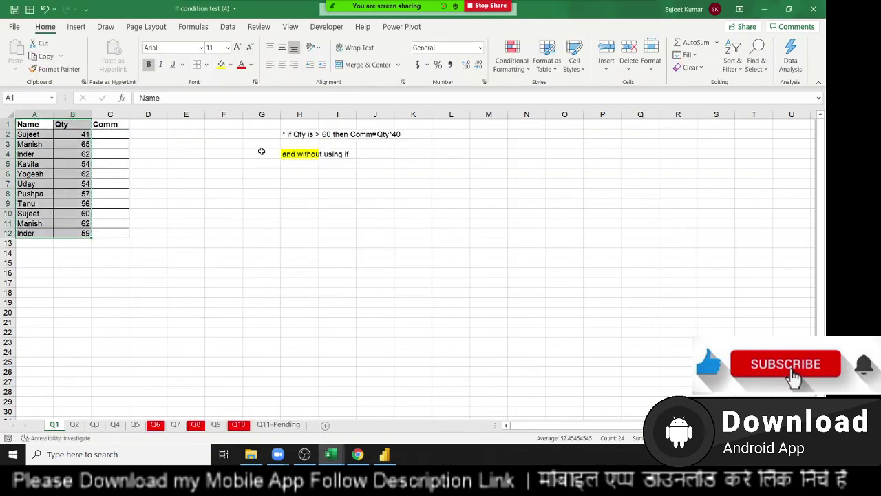
{"action": "left_click", "coordinate": [296, 135]}
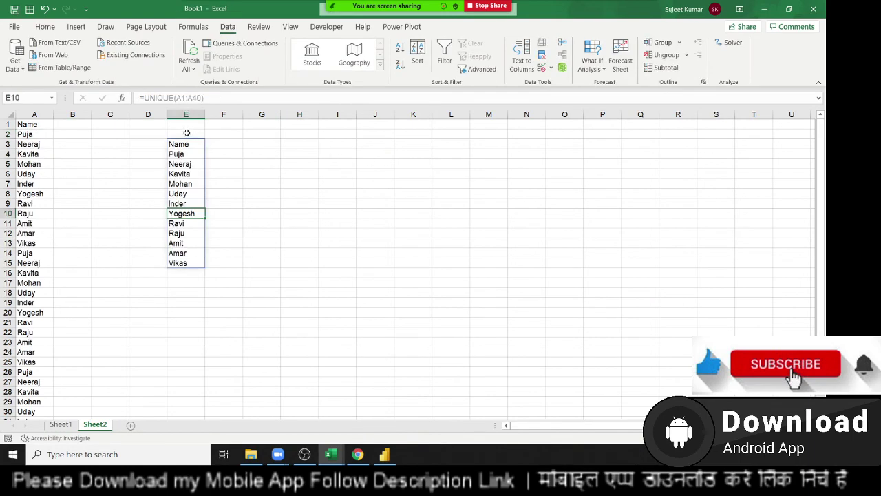
{"action": "key", "text": "alt+Tab"}
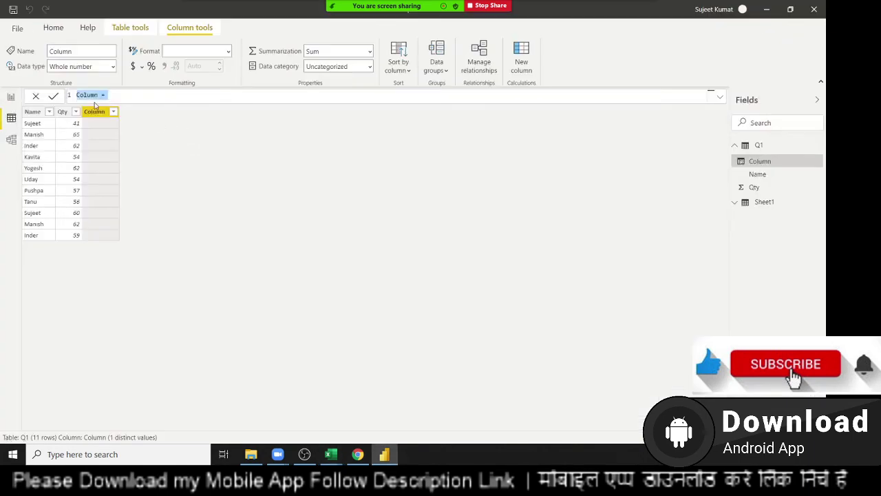
- Rename the column Com and draft an IF formula on Q1[Qty] with autocomplete
{"action": "double_click", "coordinate": [88, 96]}
{"action": "type", "text": "Com ="}
{"action": "type", "text": "if"}
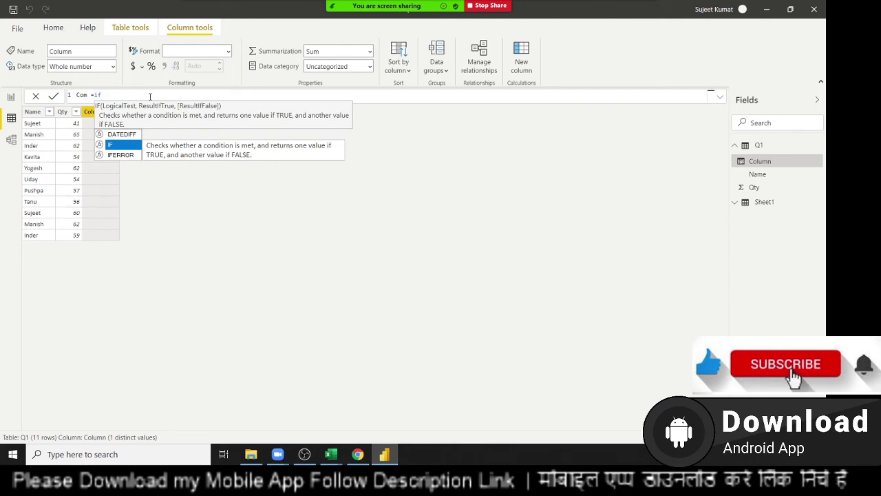
{"action": "key", "text": "Tab"}
{"action": "type", "text": "qty"}
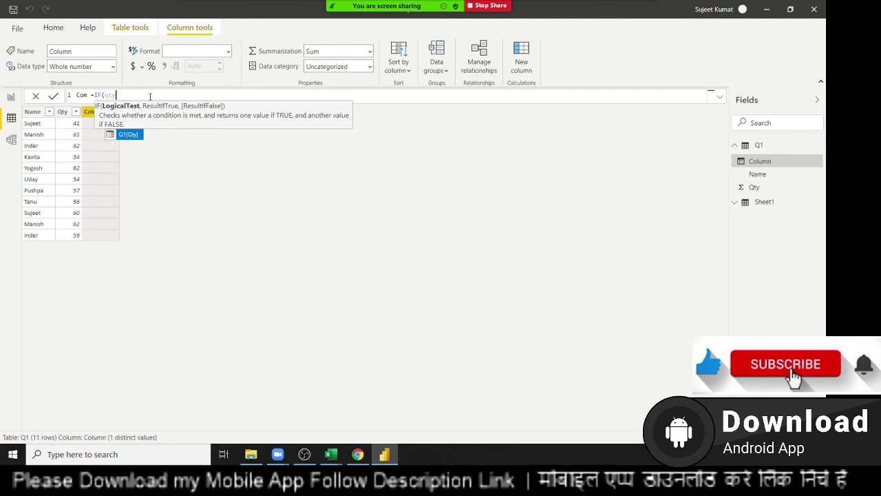
{"action": "key", "text": "Tab"}
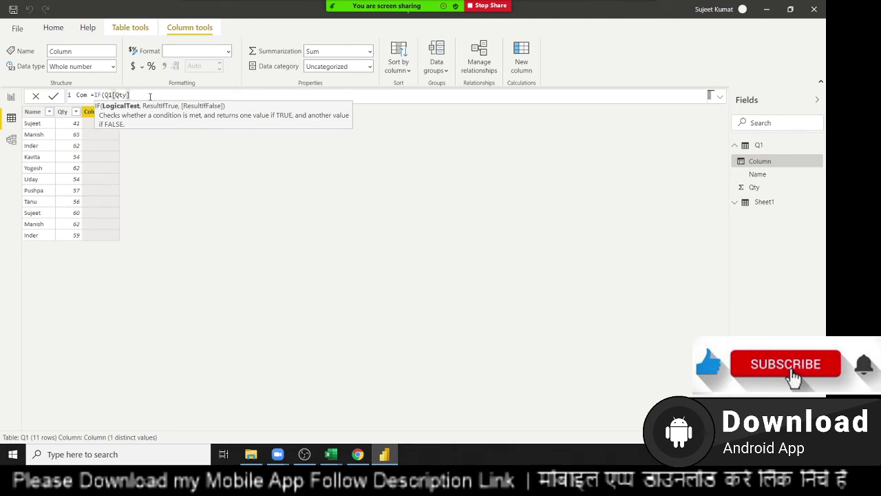
{"action": "type", "text": ">"}
{"action": "type", "text": "40,qty"}
{"action": "key", "text": "Tab"}
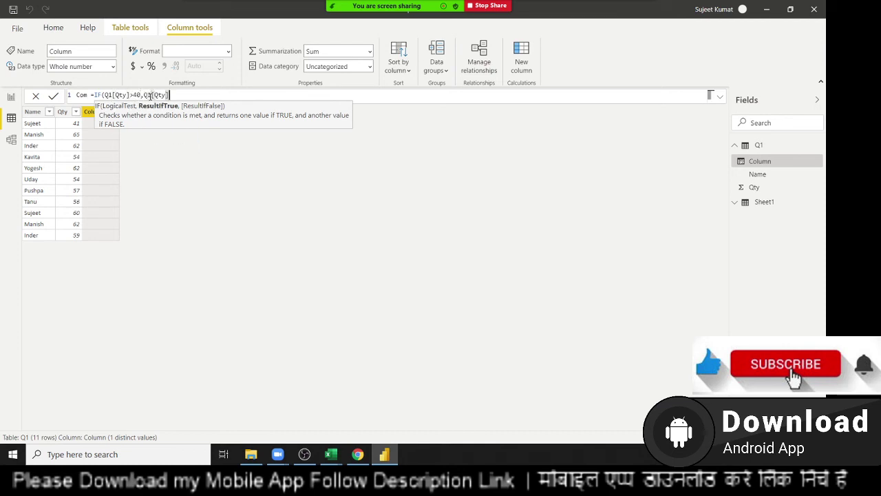
{"action": "type", "text": "40"}
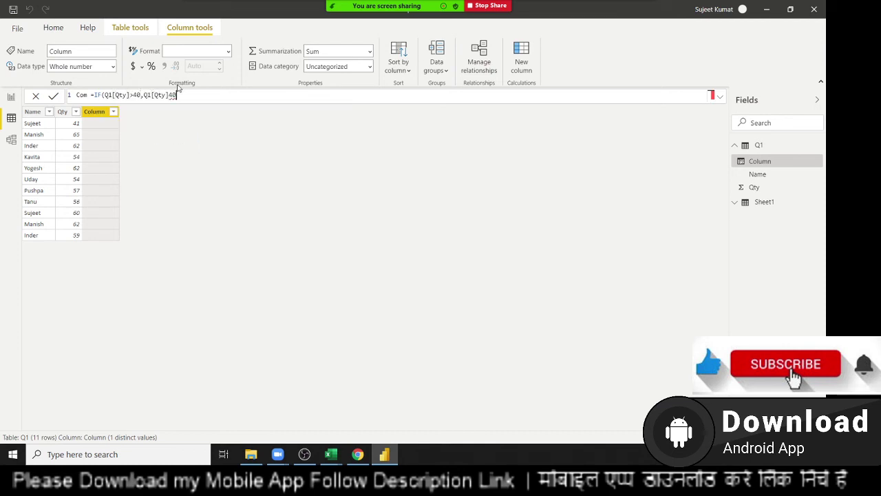
- Correct the threshold to 60 and complete Com = IF(Q1[Qty]>60,Q1[Qty]*40,0)
{"action": "left_click", "coordinate": [136, 95]}
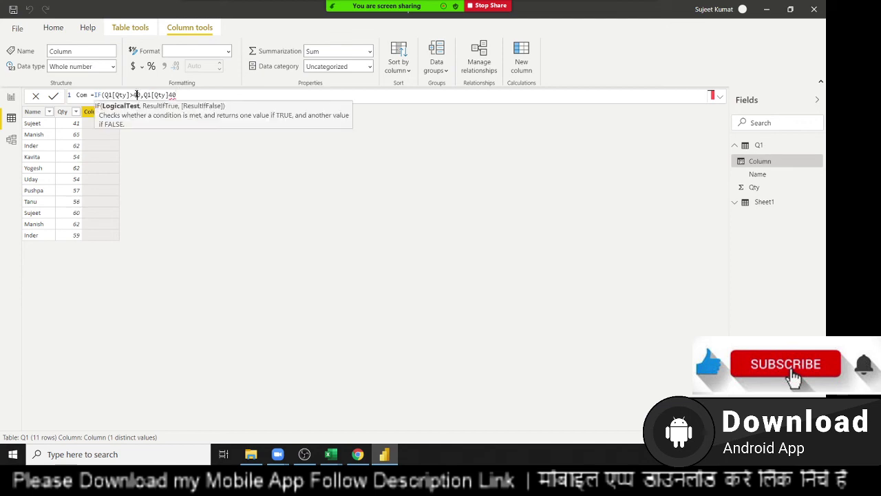
{"action": "key", "text": "BackSpace"}
{"action": "type", "text": "6"}
{"action": "left_click", "coordinate": [218, 96]}
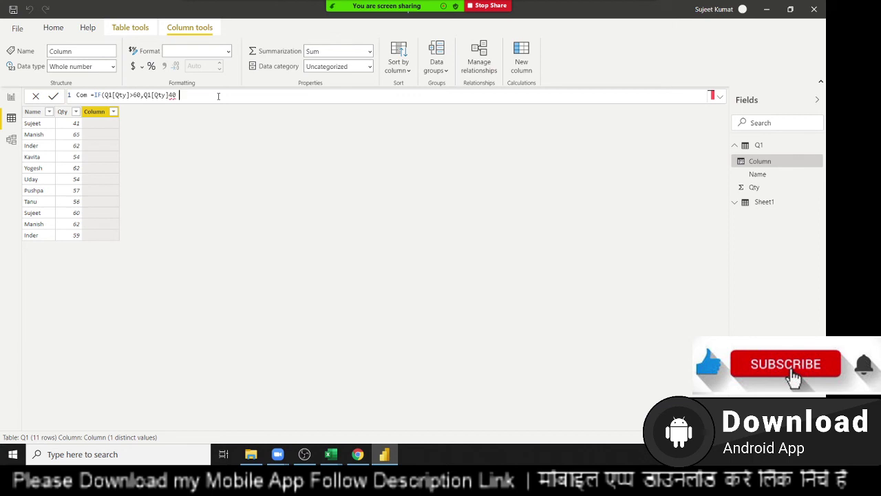
{"action": "key", "text": "Left"}
{"action": "key", "text": "Left"}
{"action": "type", "text": "*40"}
{"action": "type", "text": ",0"}
{"action": "type", "text": ")"}
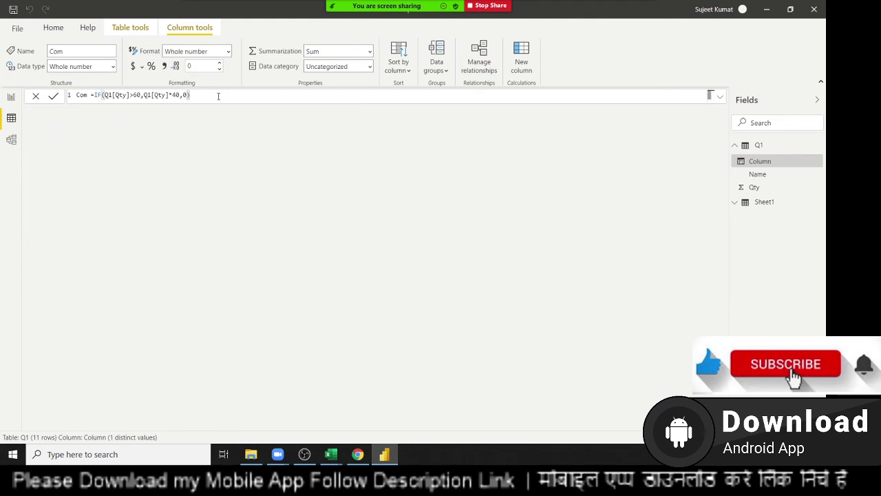
{"action": "key", "text": "alt+Tab"}
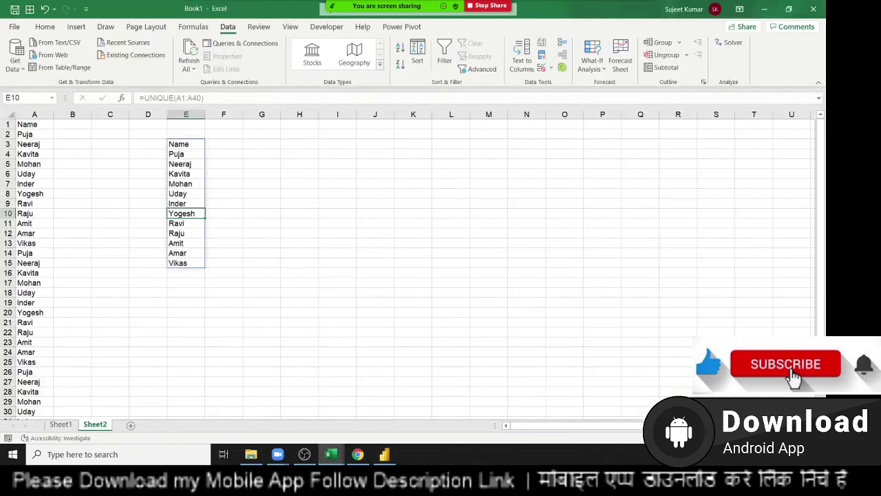
- Save the If condition test (4) workbook with the H4 note selected
{"action": "key", "text": "alt+Tab"}
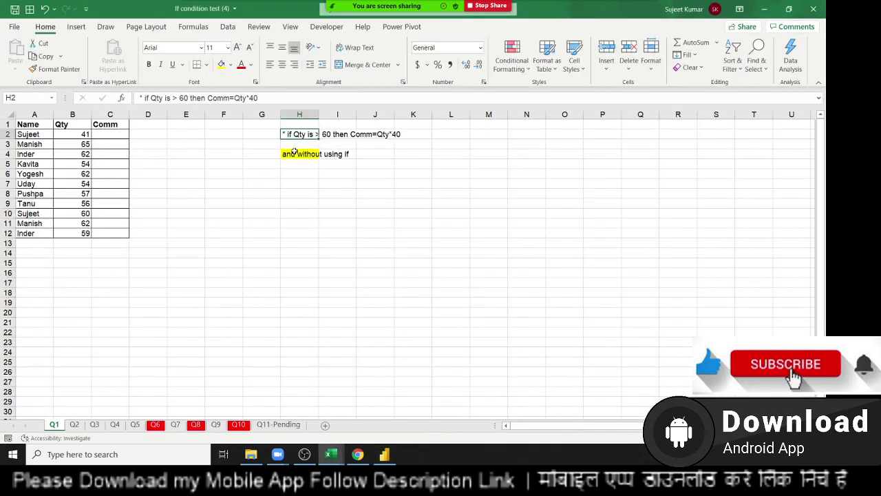
{"action": "left_click", "coordinate": [289, 153]}
{"action": "key", "text": "ctrl+s"}
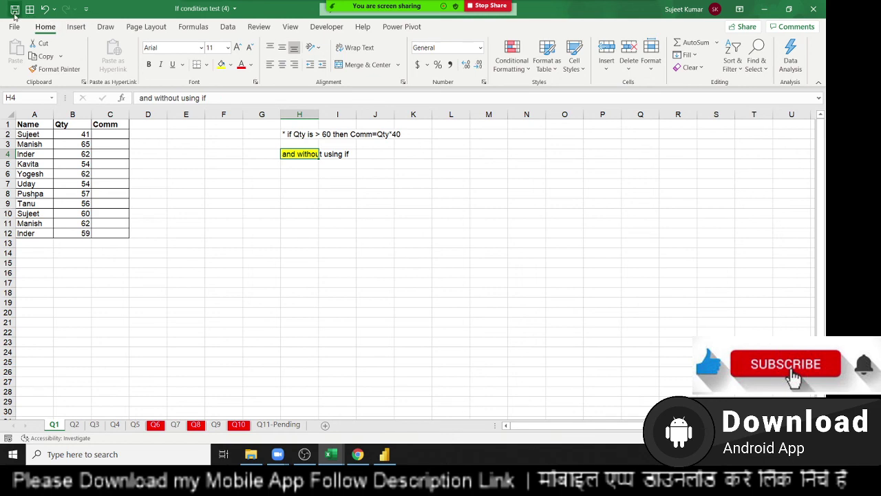
- Load Gmail in the browser's Google tab, then return to the desktop
{"action": "left_click", "coordinate": [358, 454]}
{"action": "left_click", "coordinate": [285, 11]}
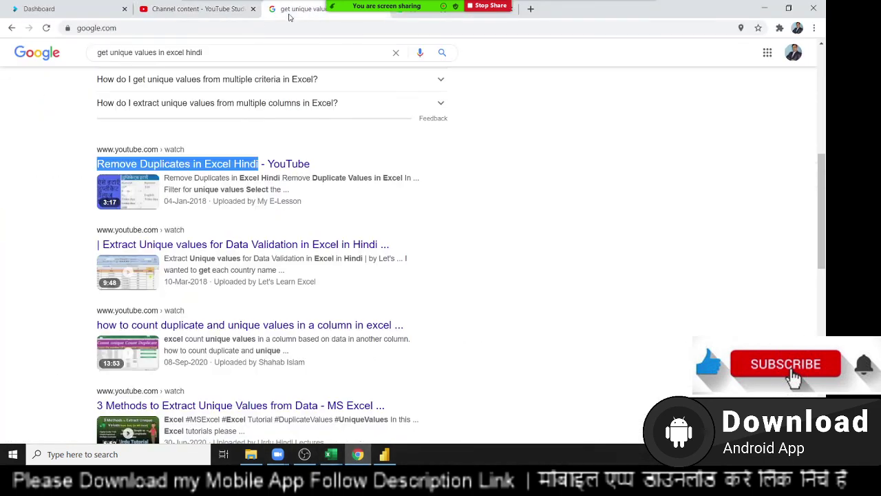
{"action": "left_click", "coordinate": [283, 28]}
{"action": "type", "text": "gmai"}
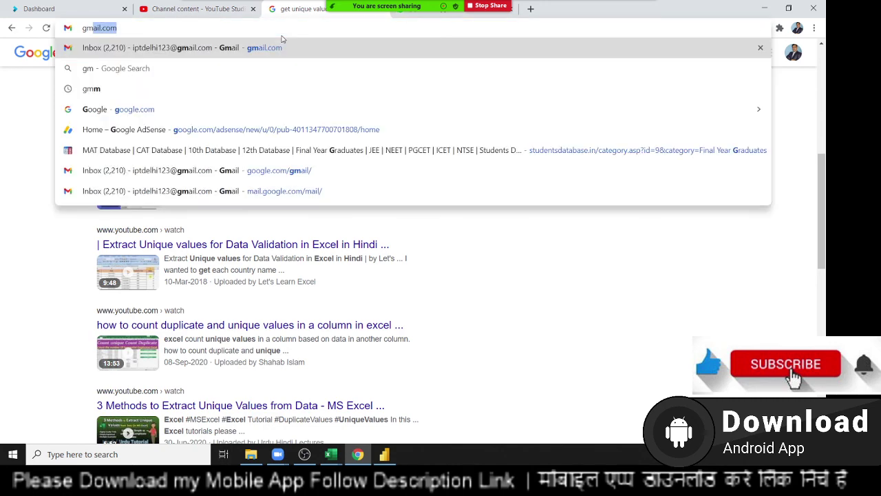
{"action": "key", "text": "Return"}
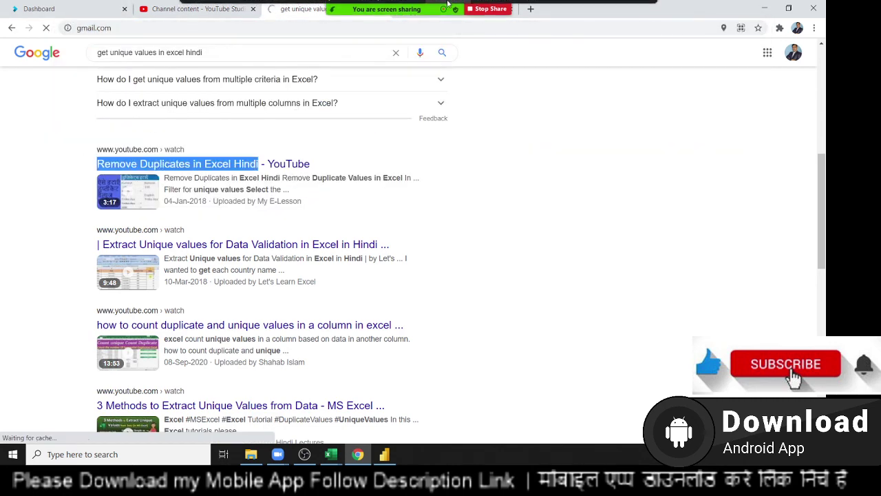
{"action": "mouse_move", "coordinate": [454, 13]}
{"action": "key", "text": "super+d"}
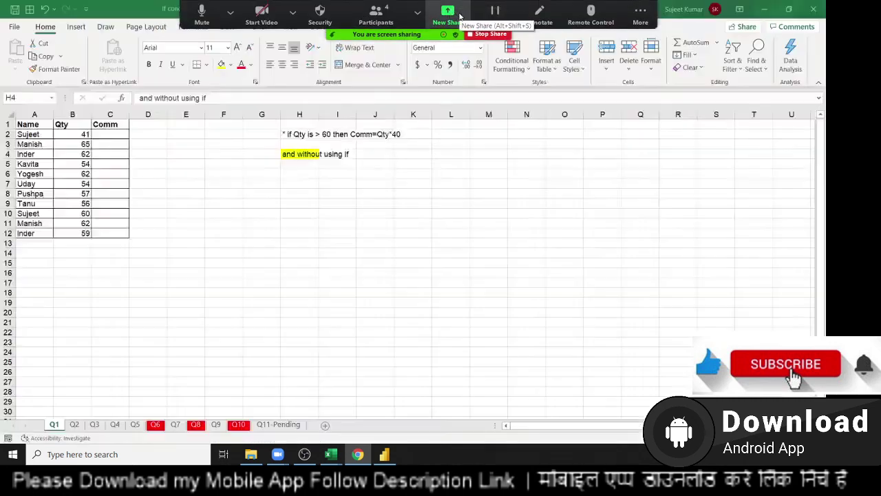